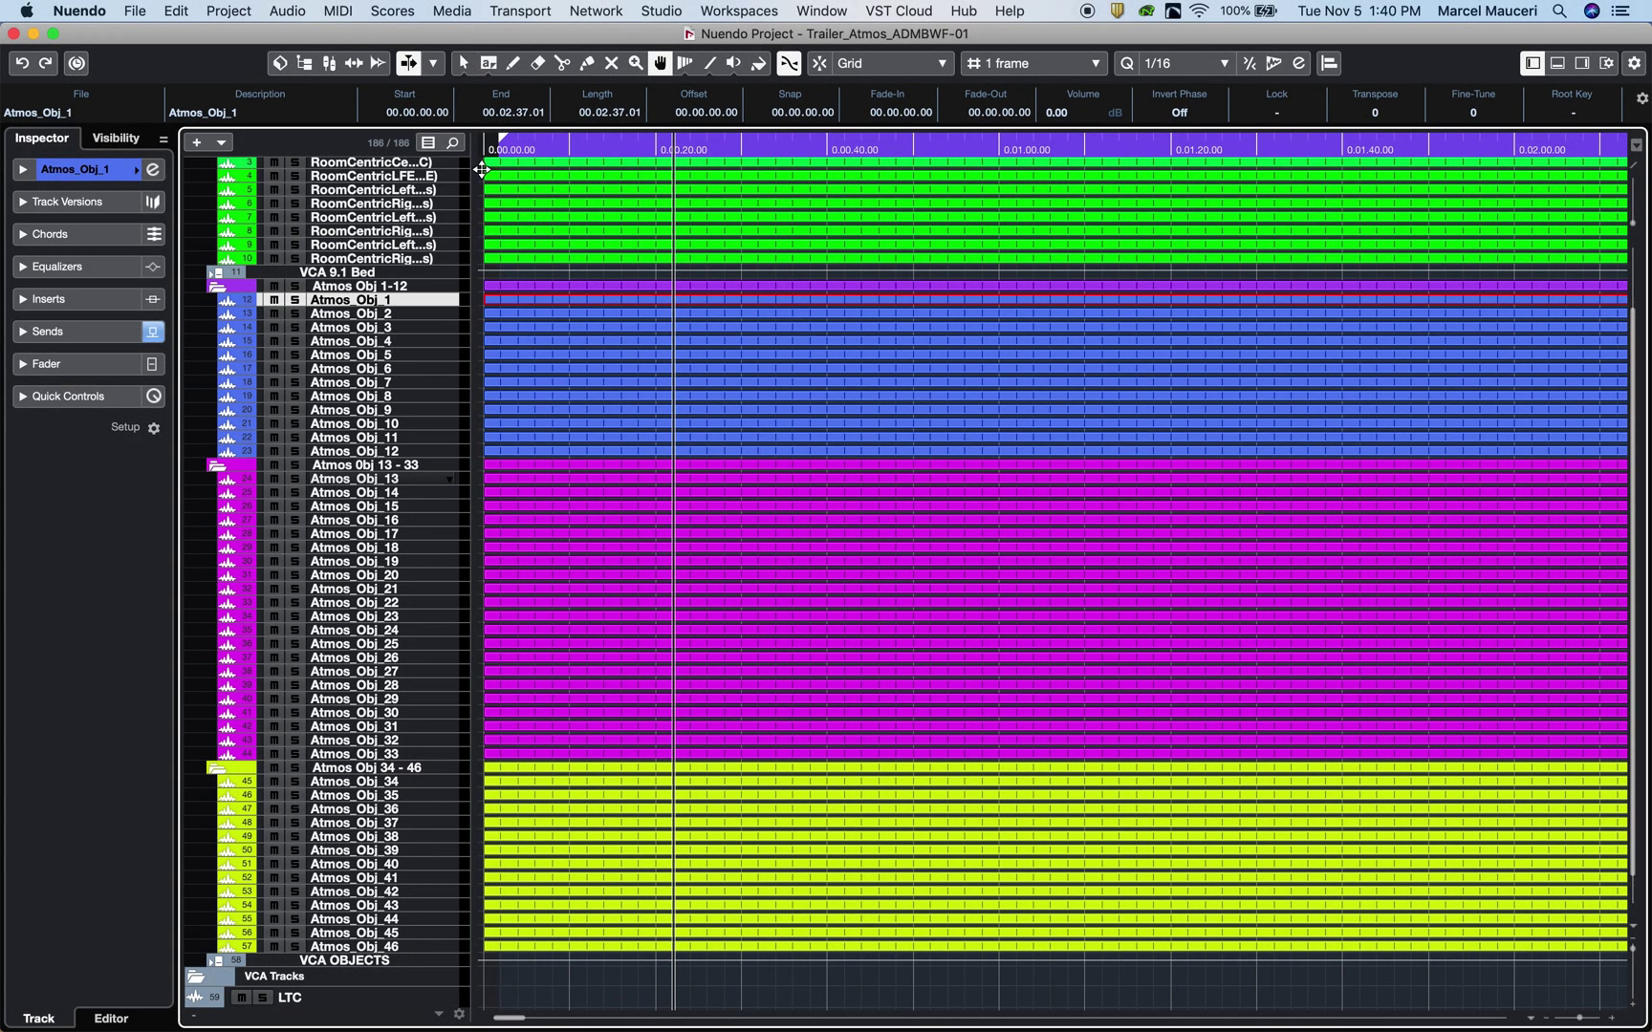
- Dismiss the File menu without importing anything and nudge the playback position back slightly
left_click(135, 12)
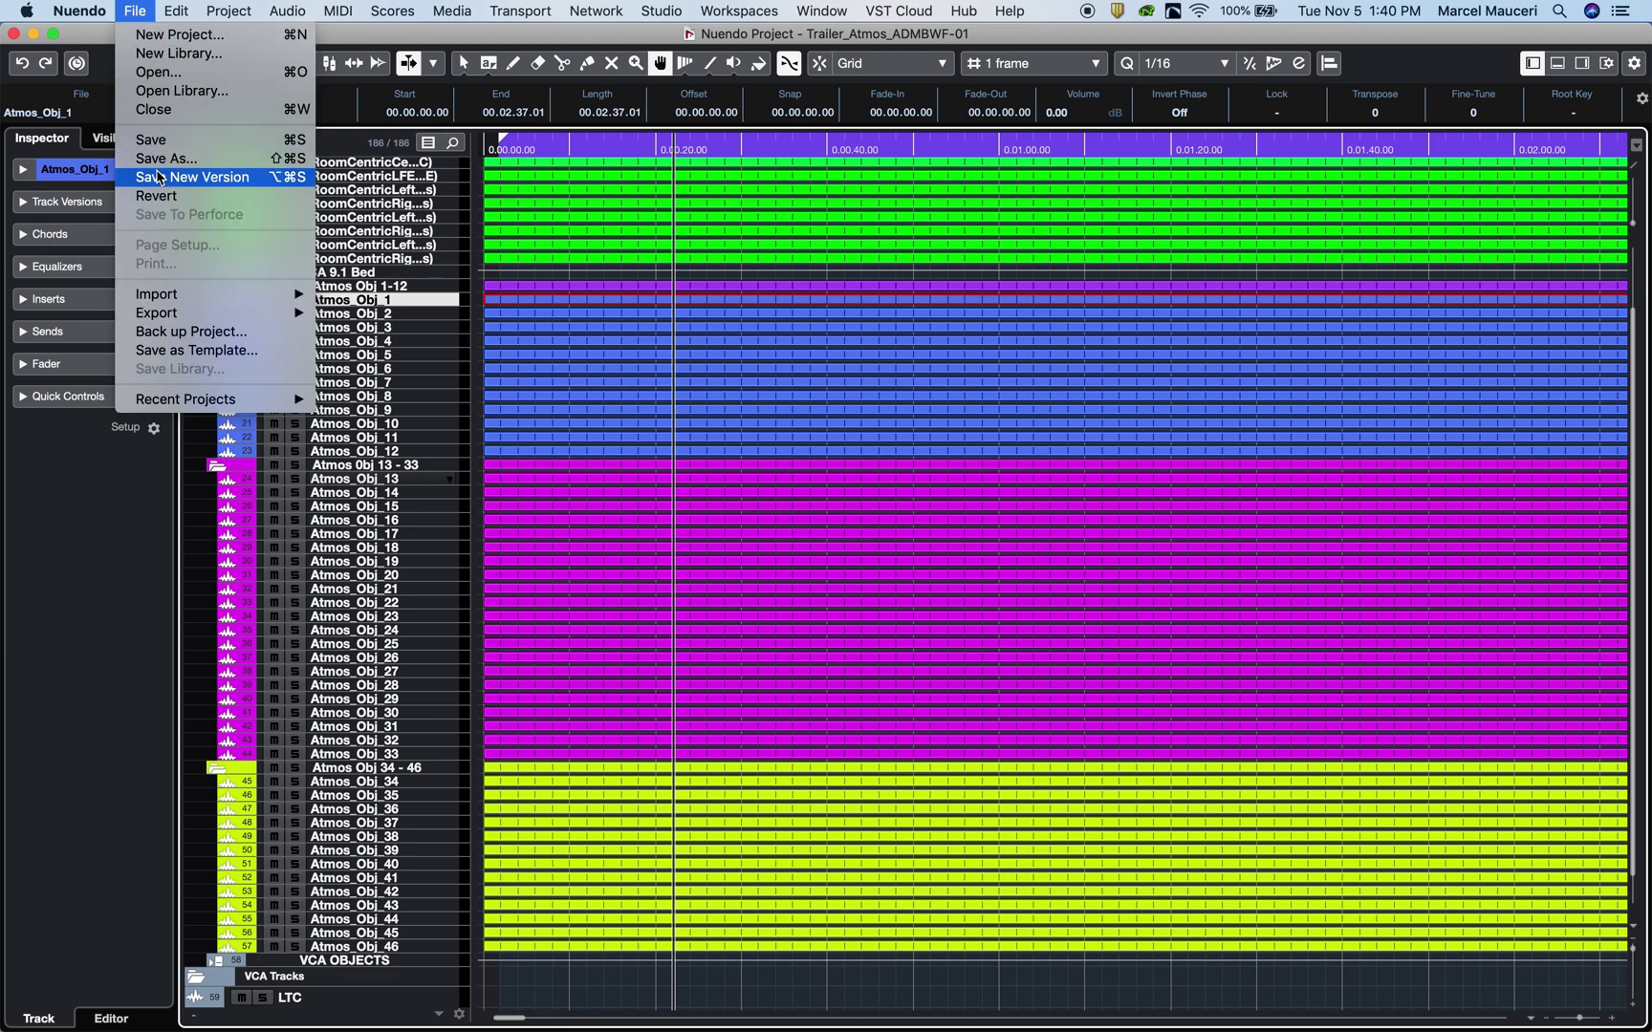
mouse_move(185, 300)
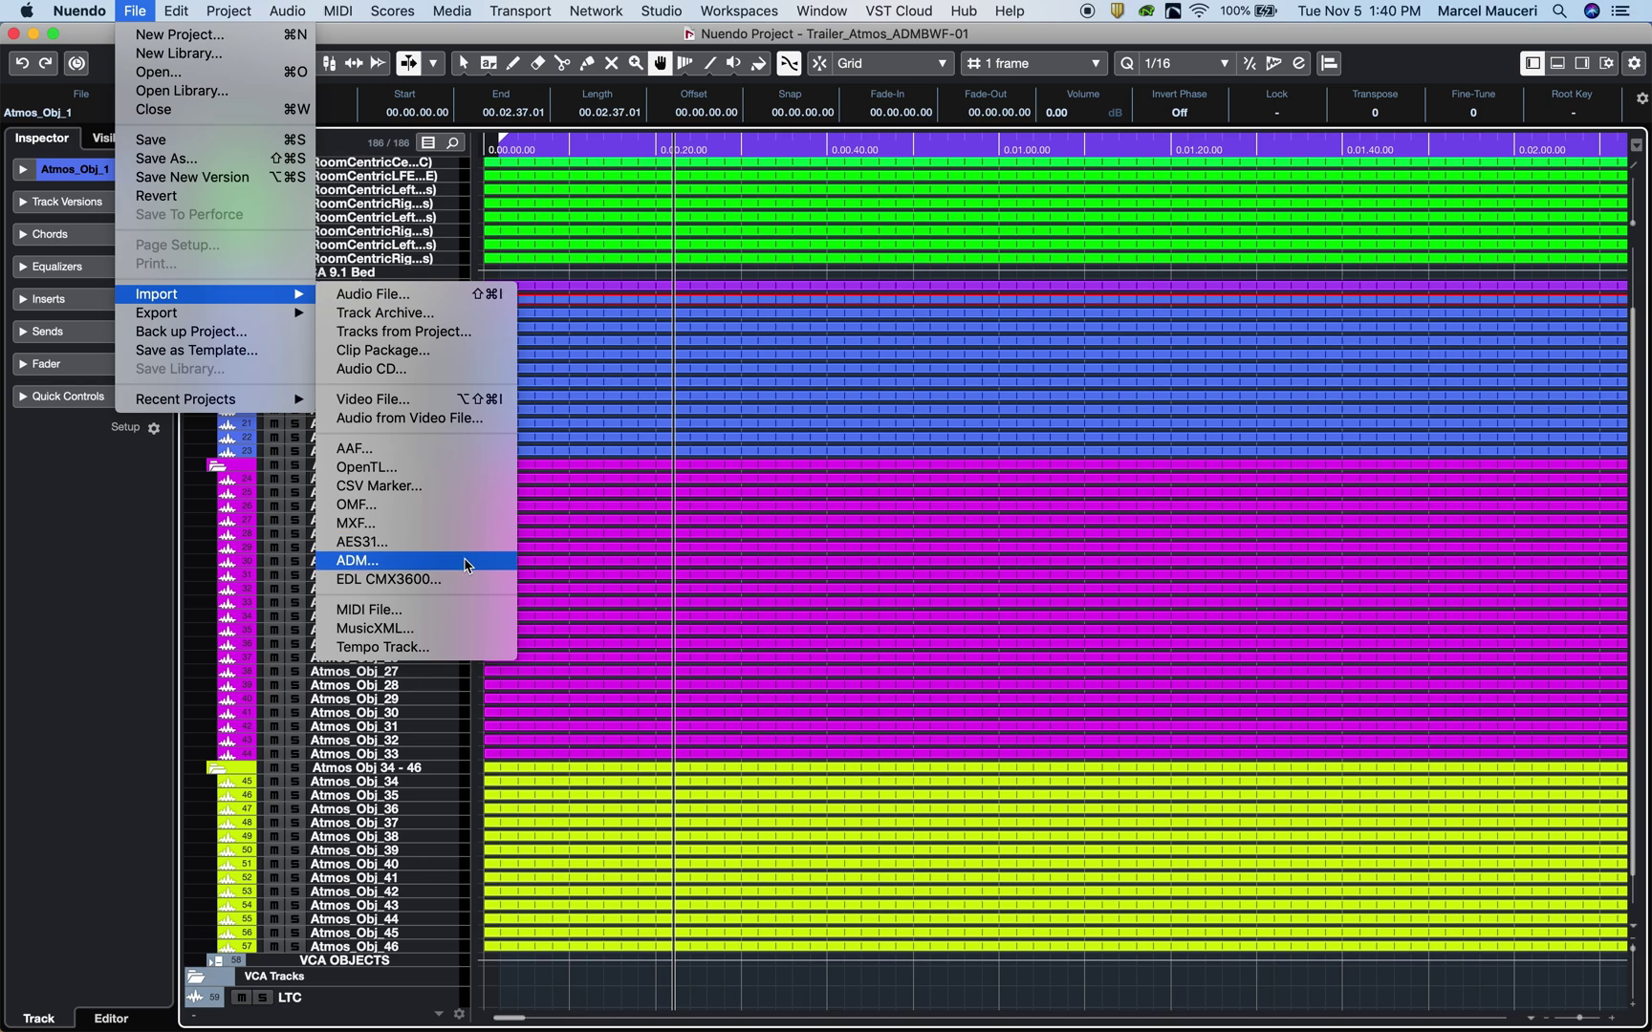
left_click(595, 38)
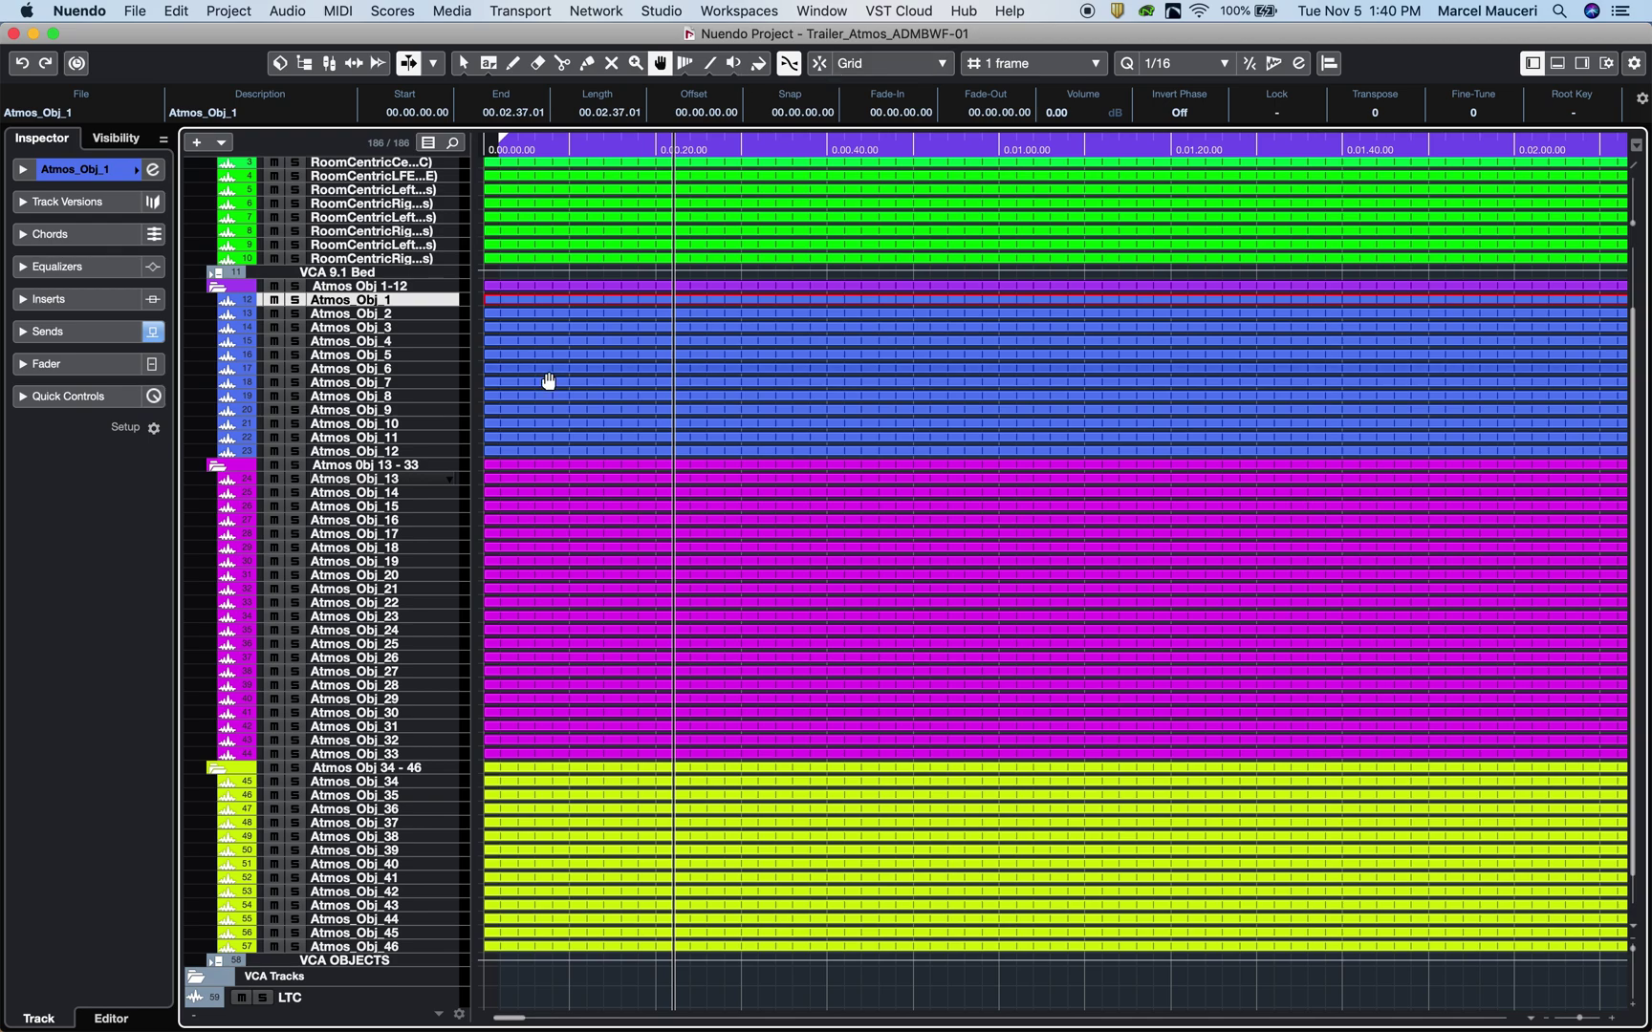
key("KP_Subtract")
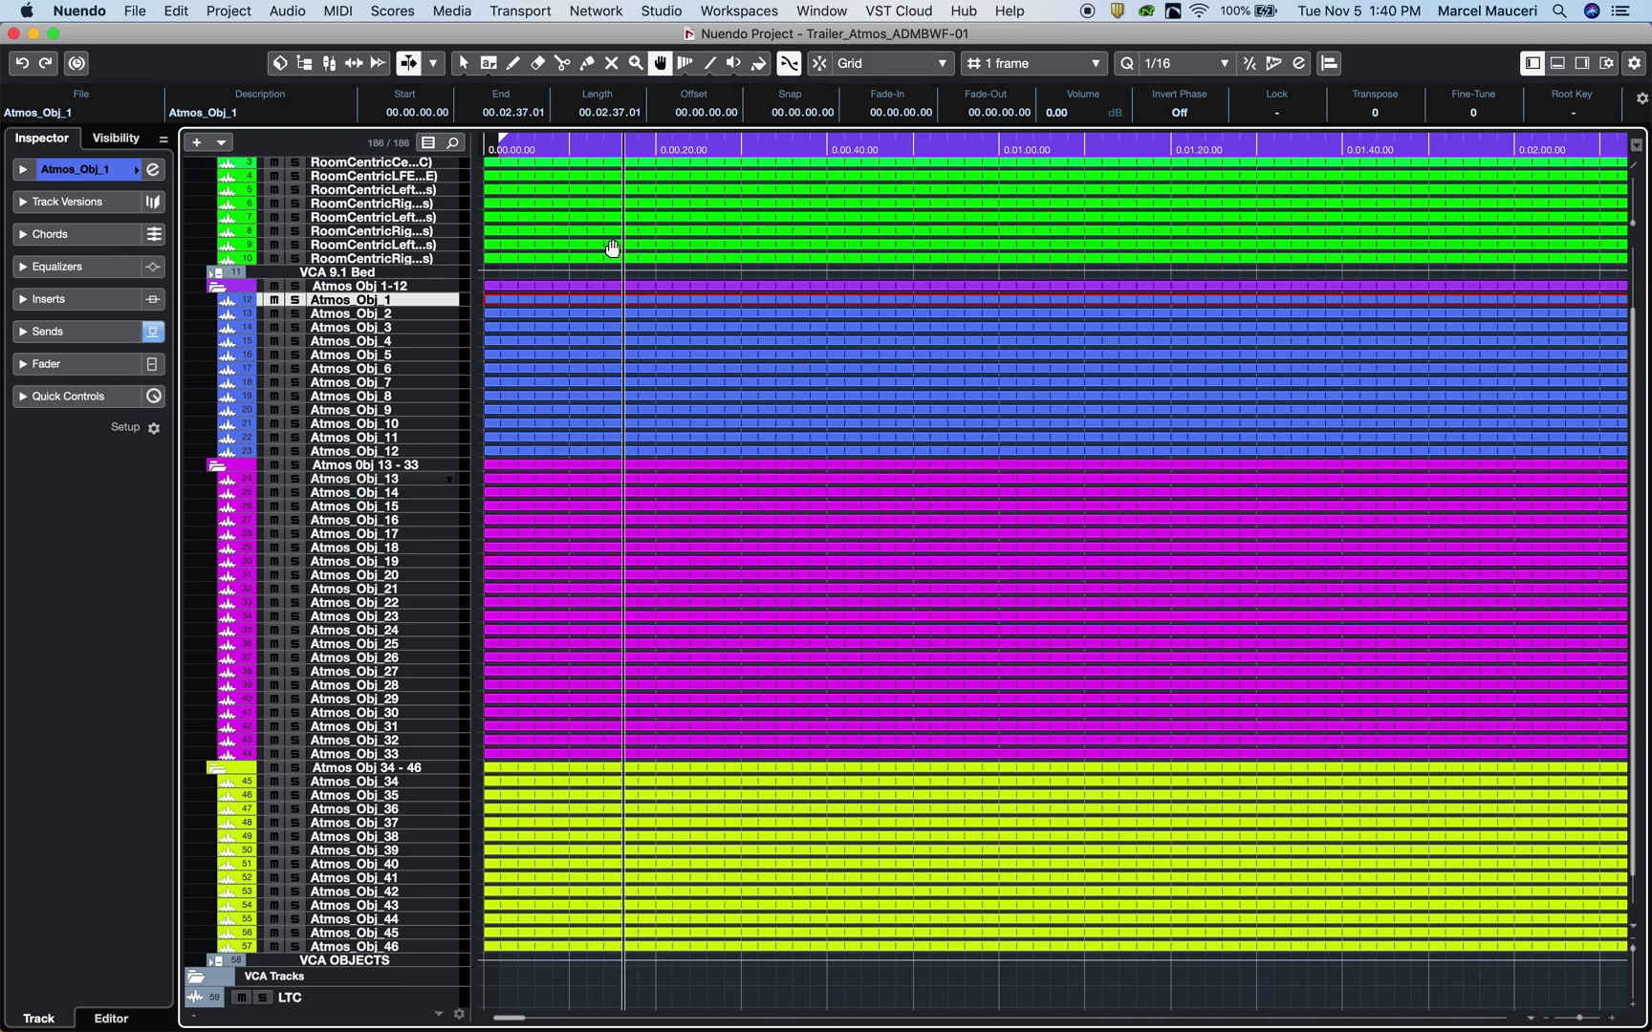
- In Studio Setup's VST Audio System, keep Dolby Audio Bridge as the ASIO driver
left_click(660, 11)
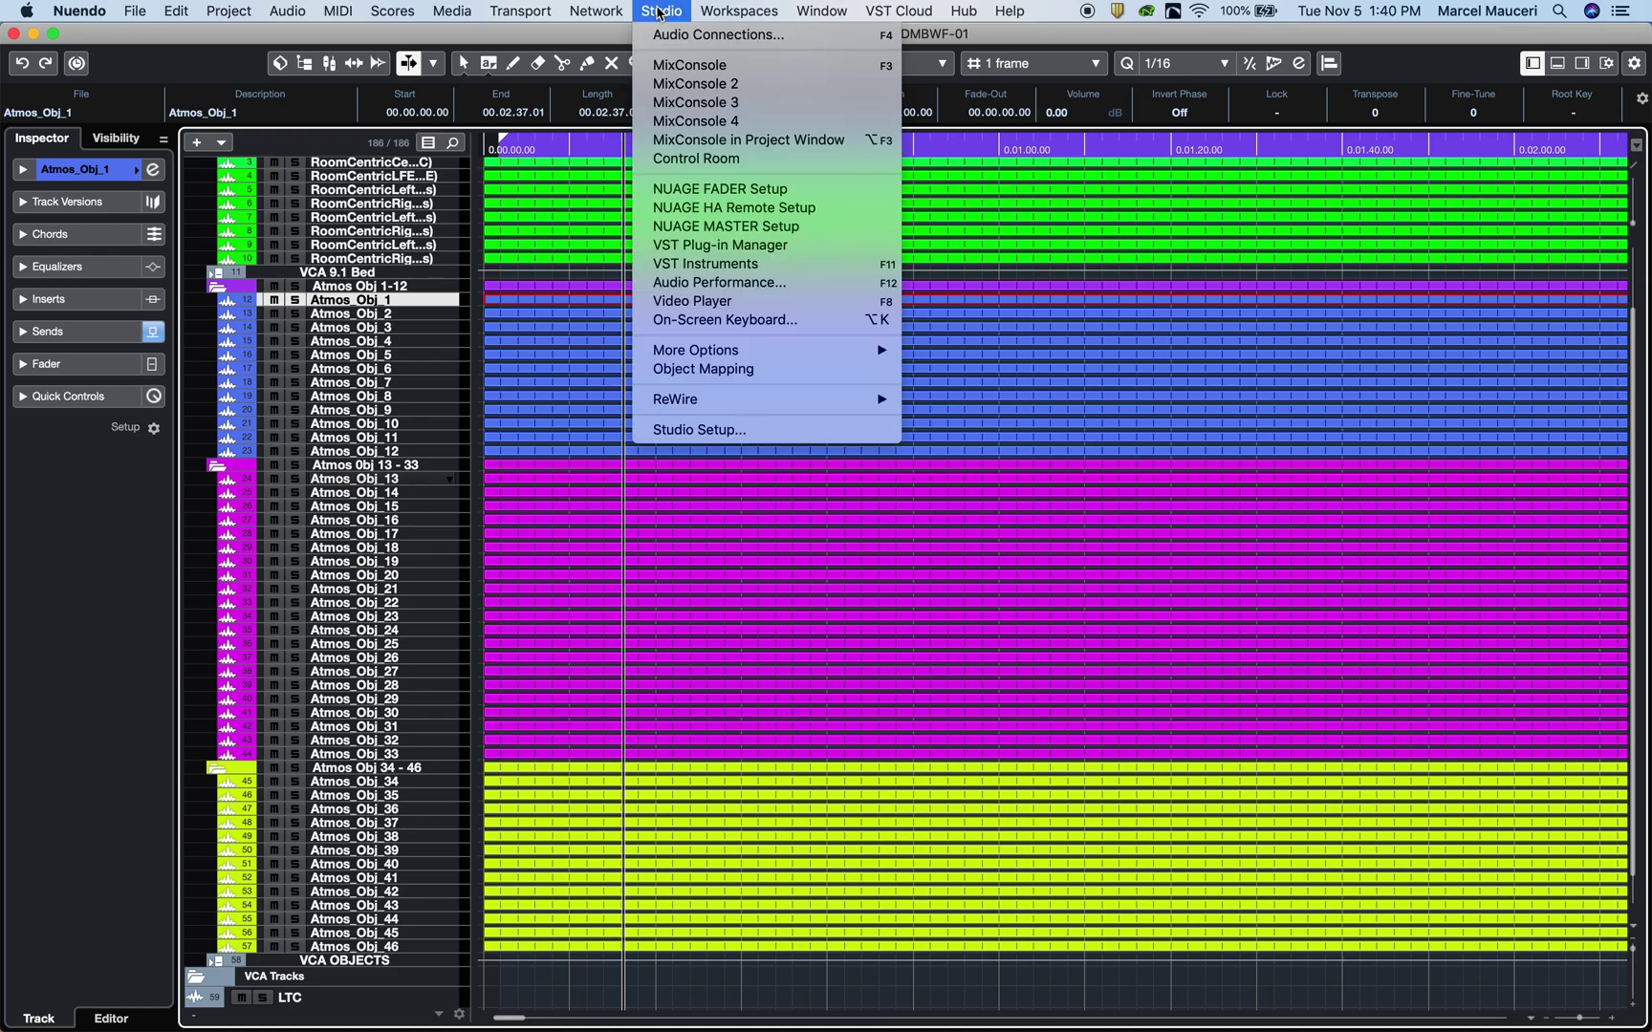
left_click(707, 438)
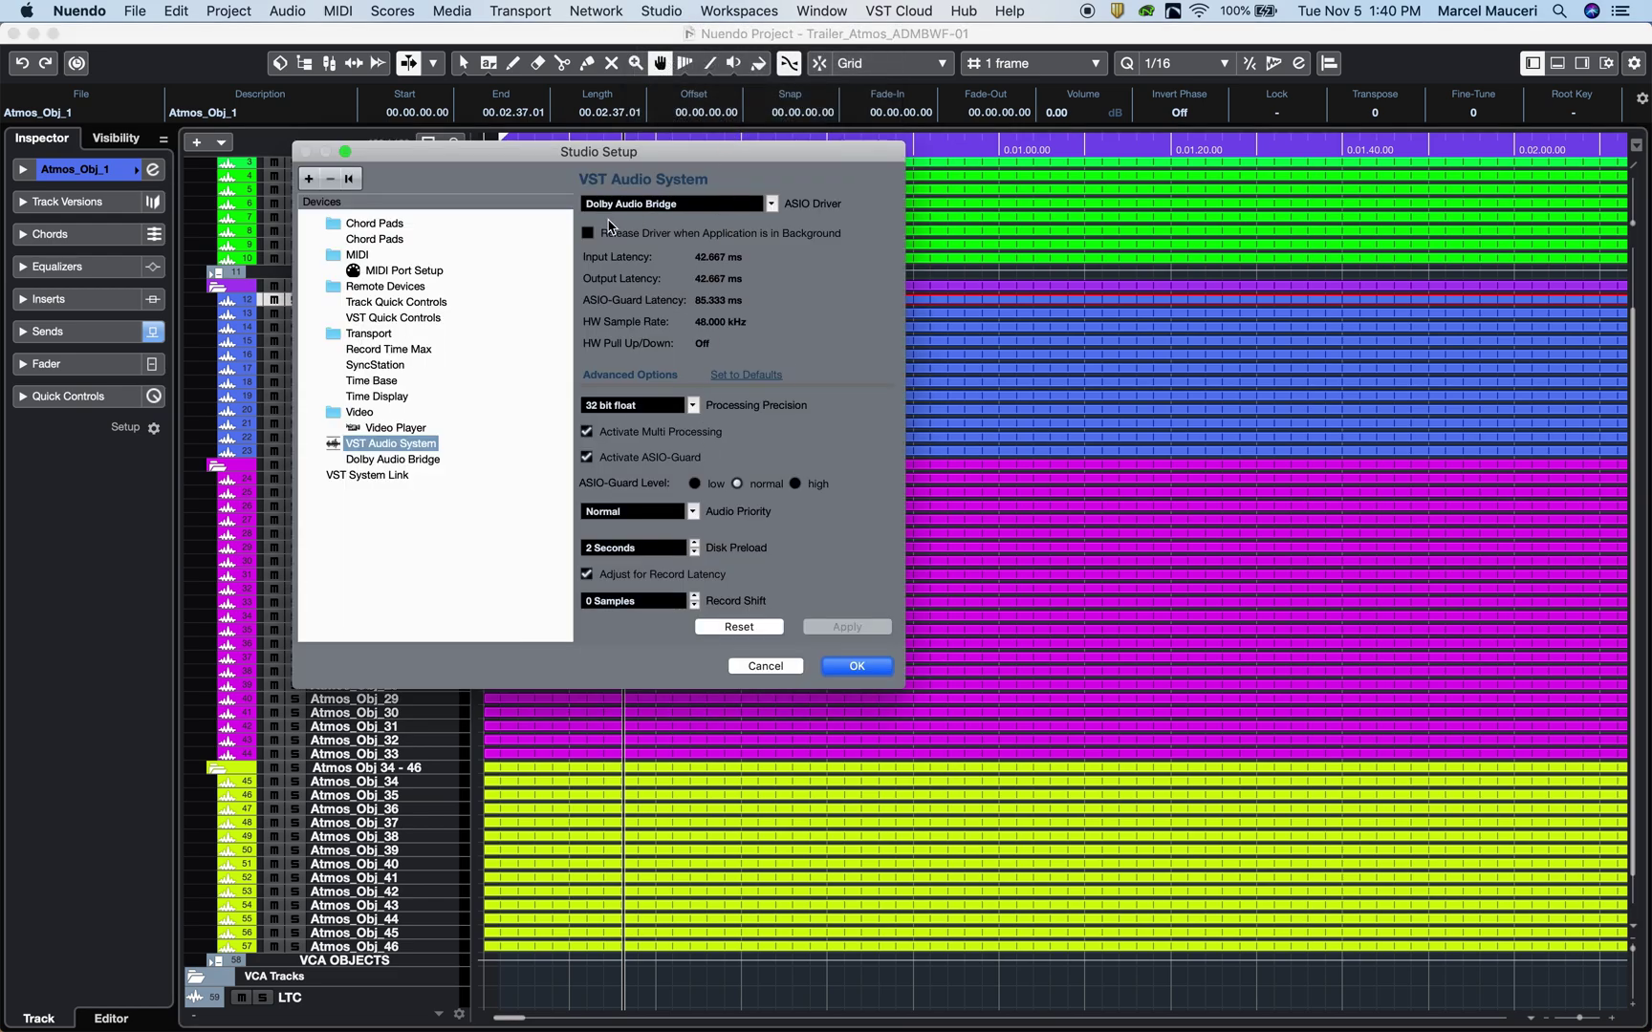
left_click(771, 205)
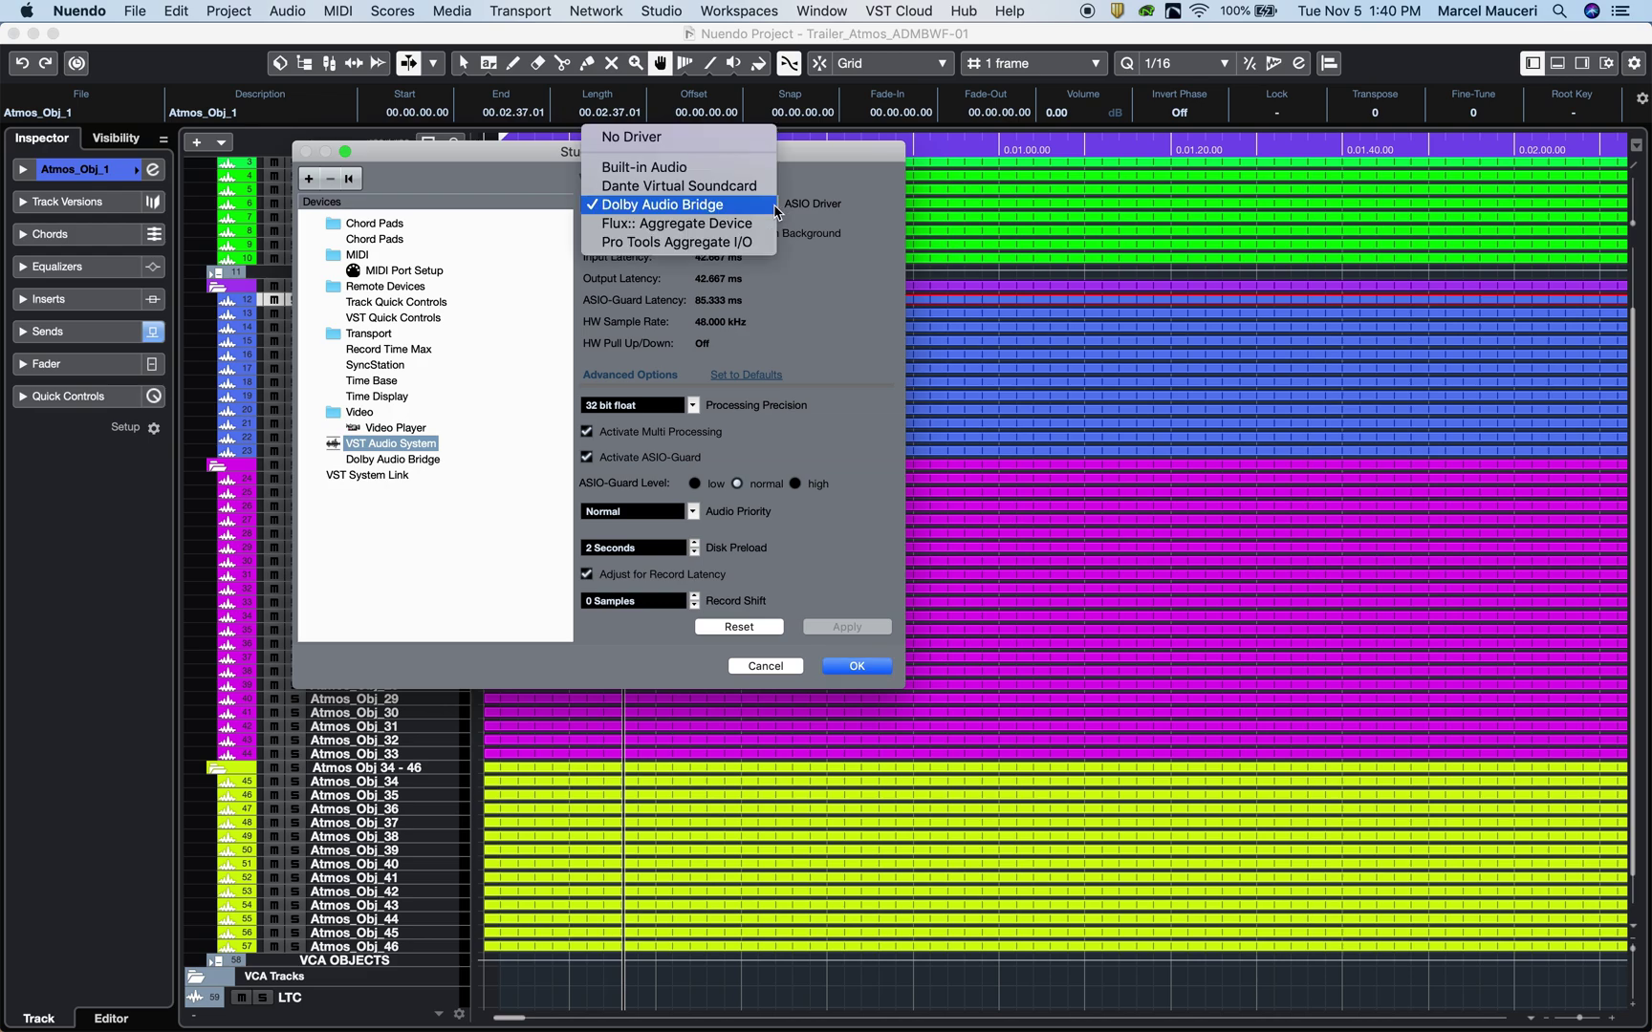
left_click(772, 206)
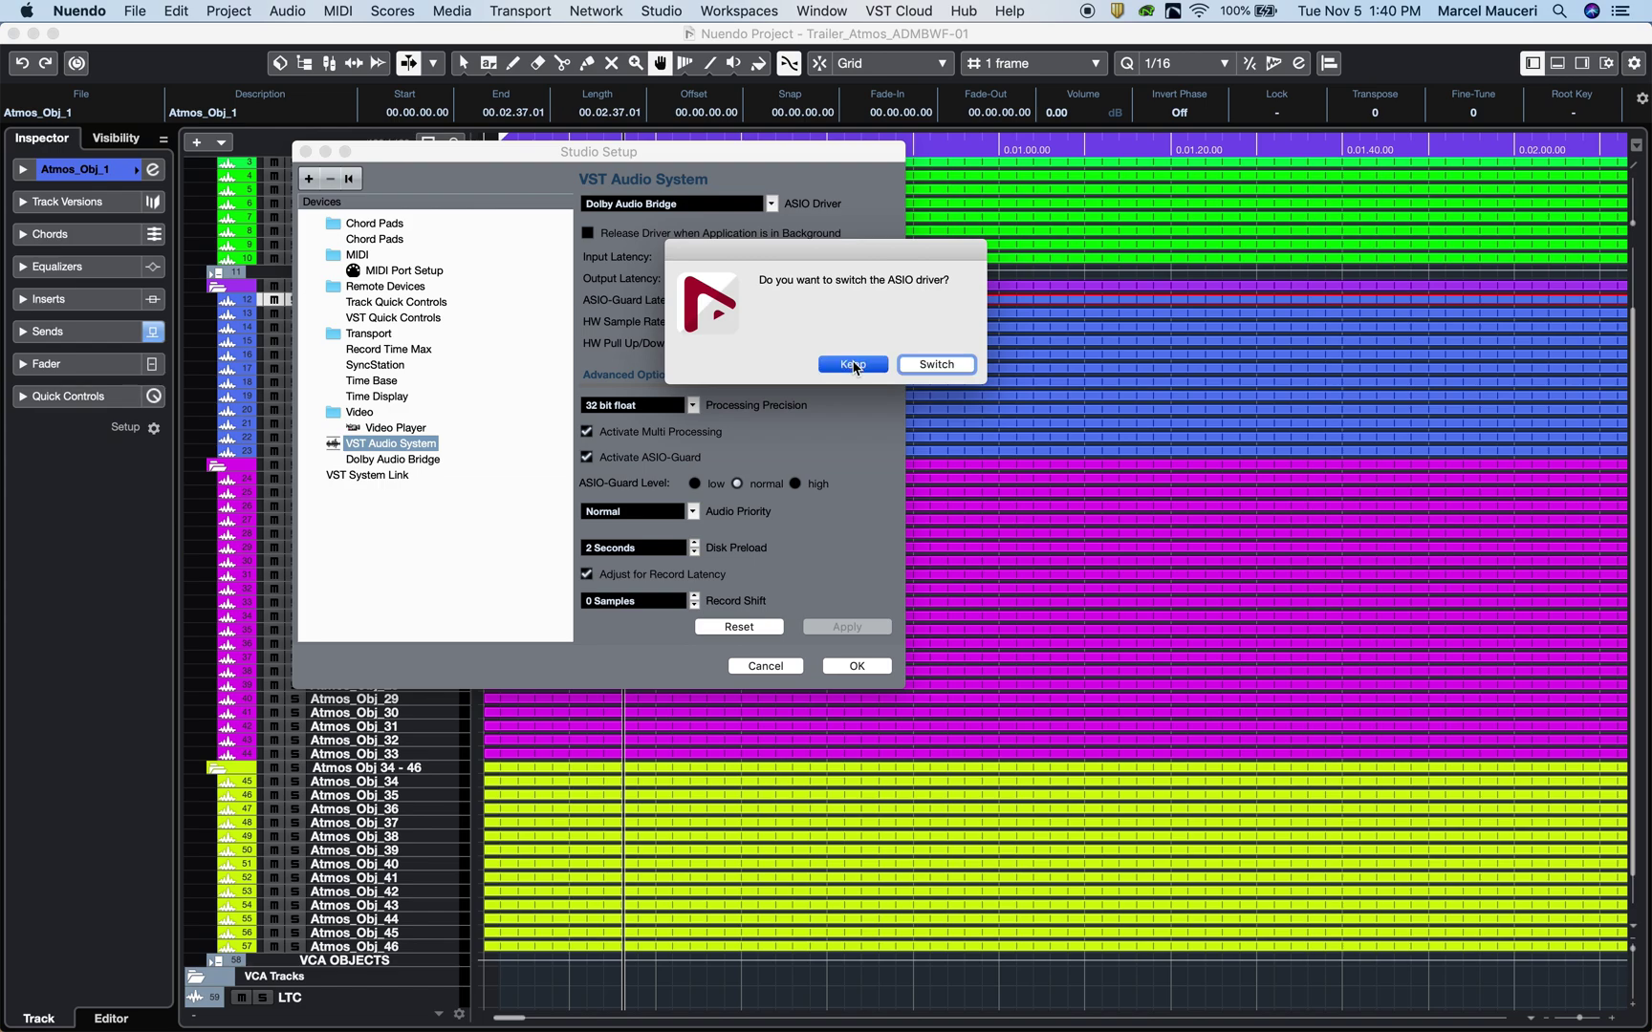
left_click(854, 367)
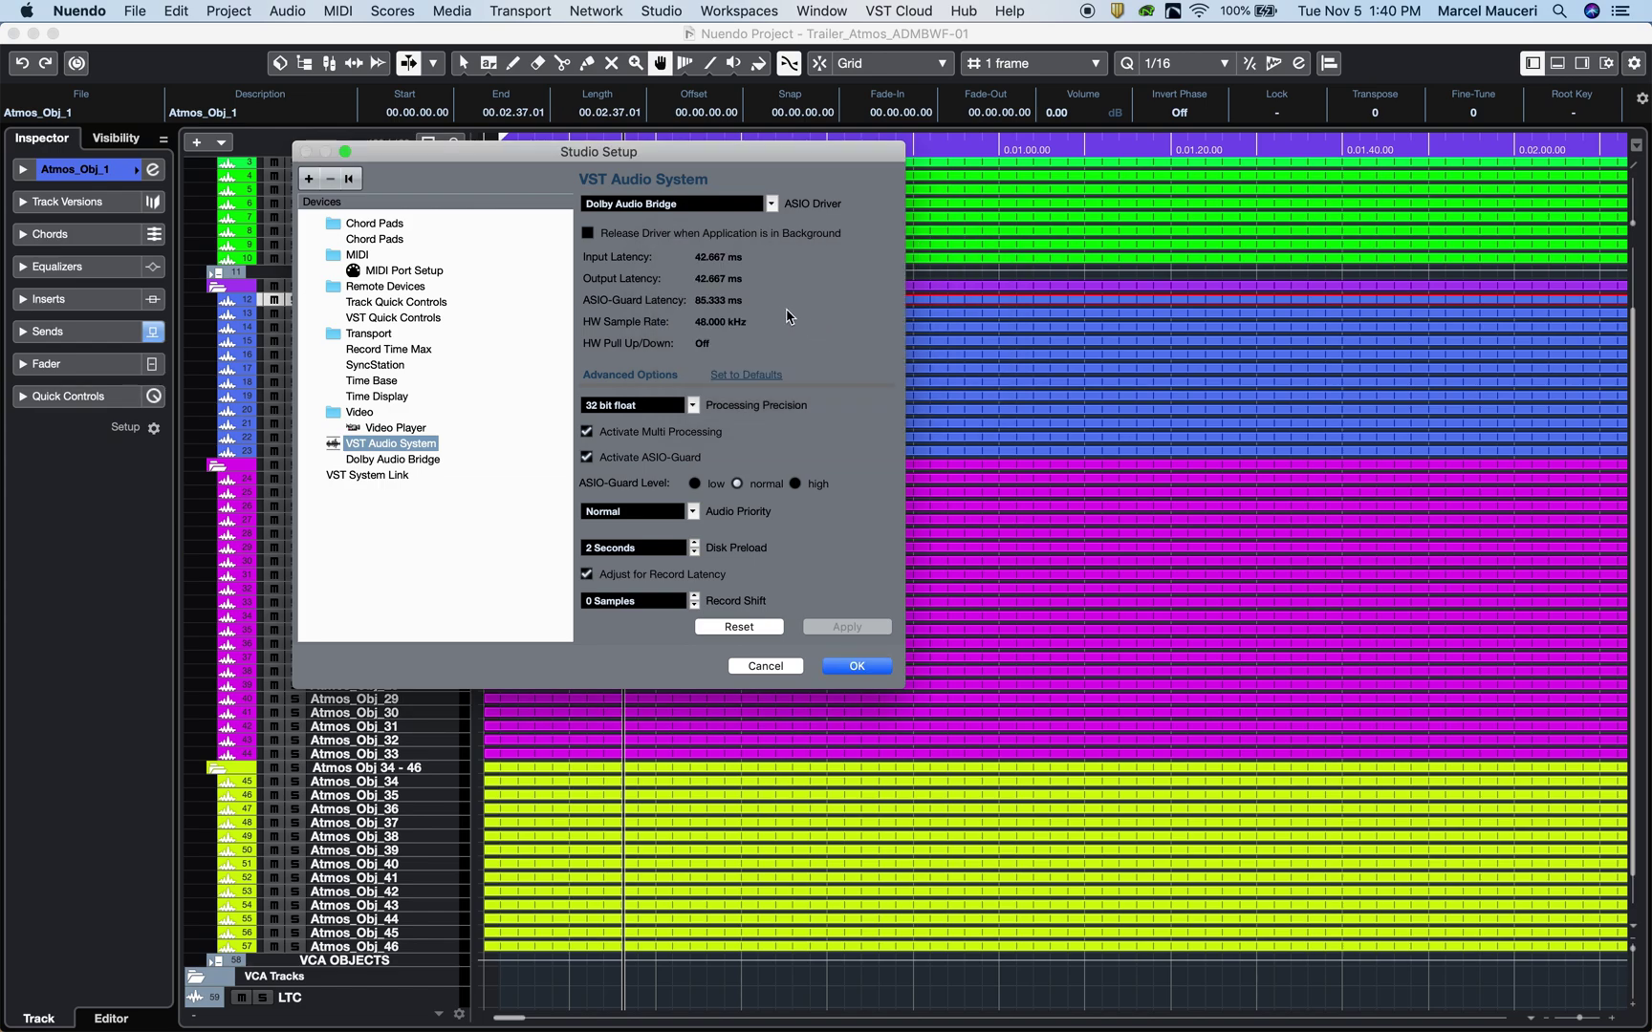
- Check that the Dolby Audio Bridge buffer stays at 2048 samples, then confirm Studio Setup
left_click(418, 460)
left_click(678, 207)
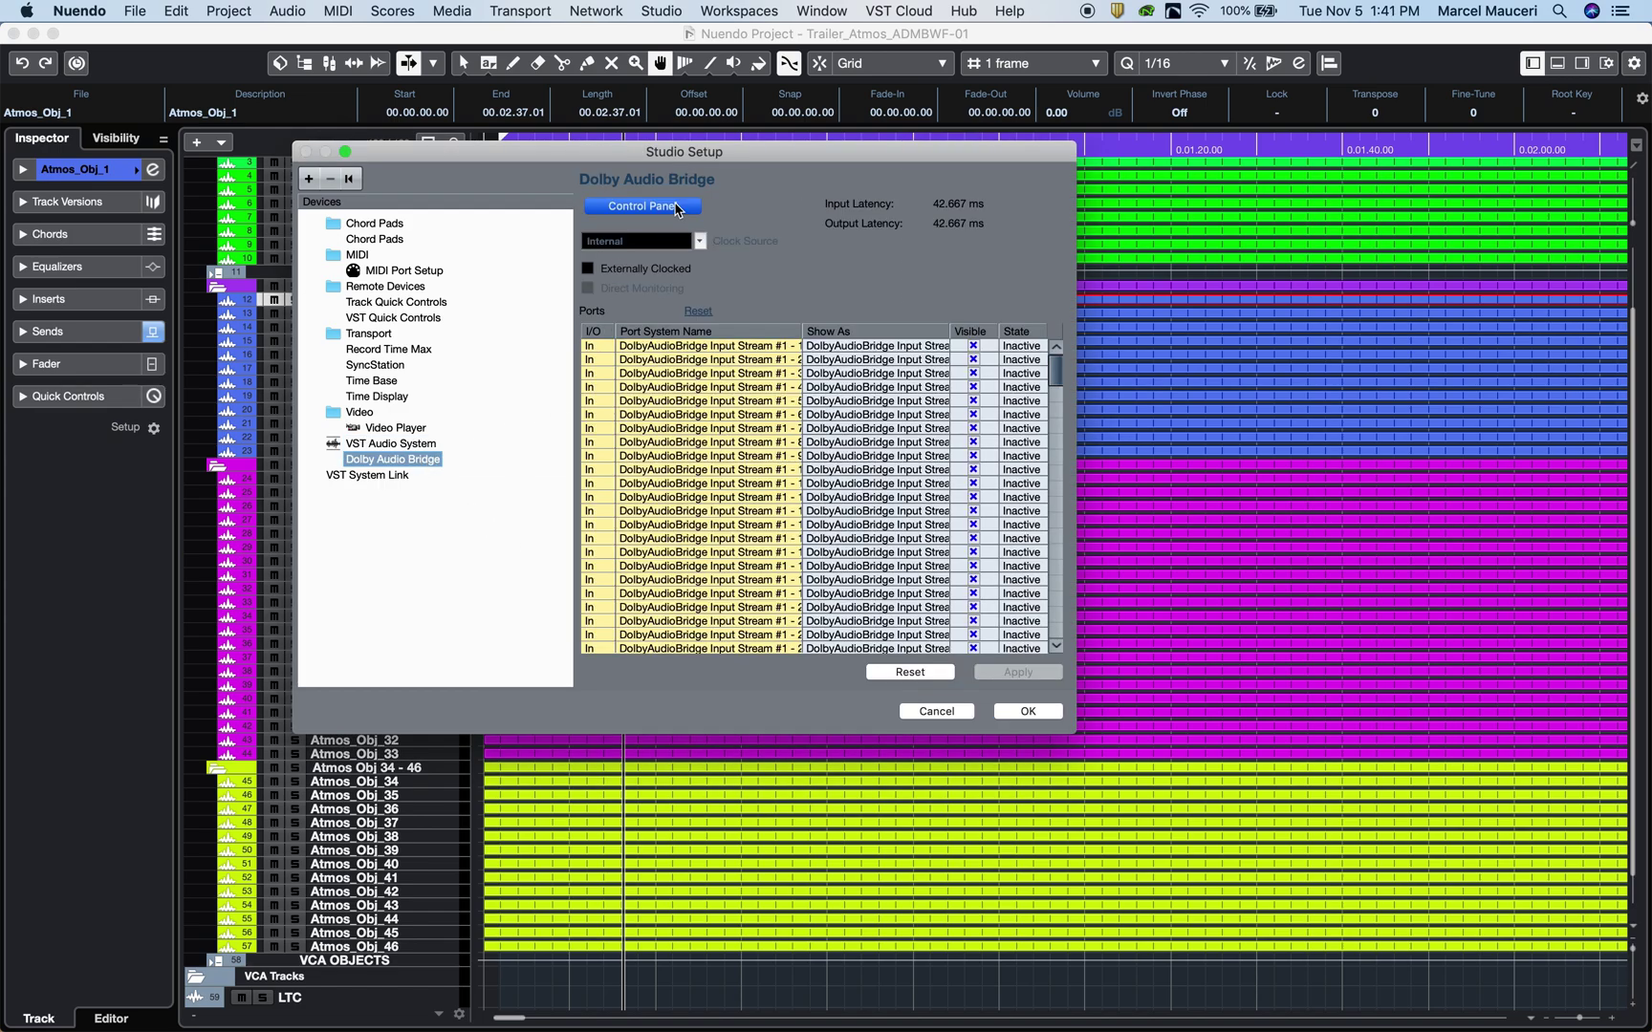
left_click(577, 355)
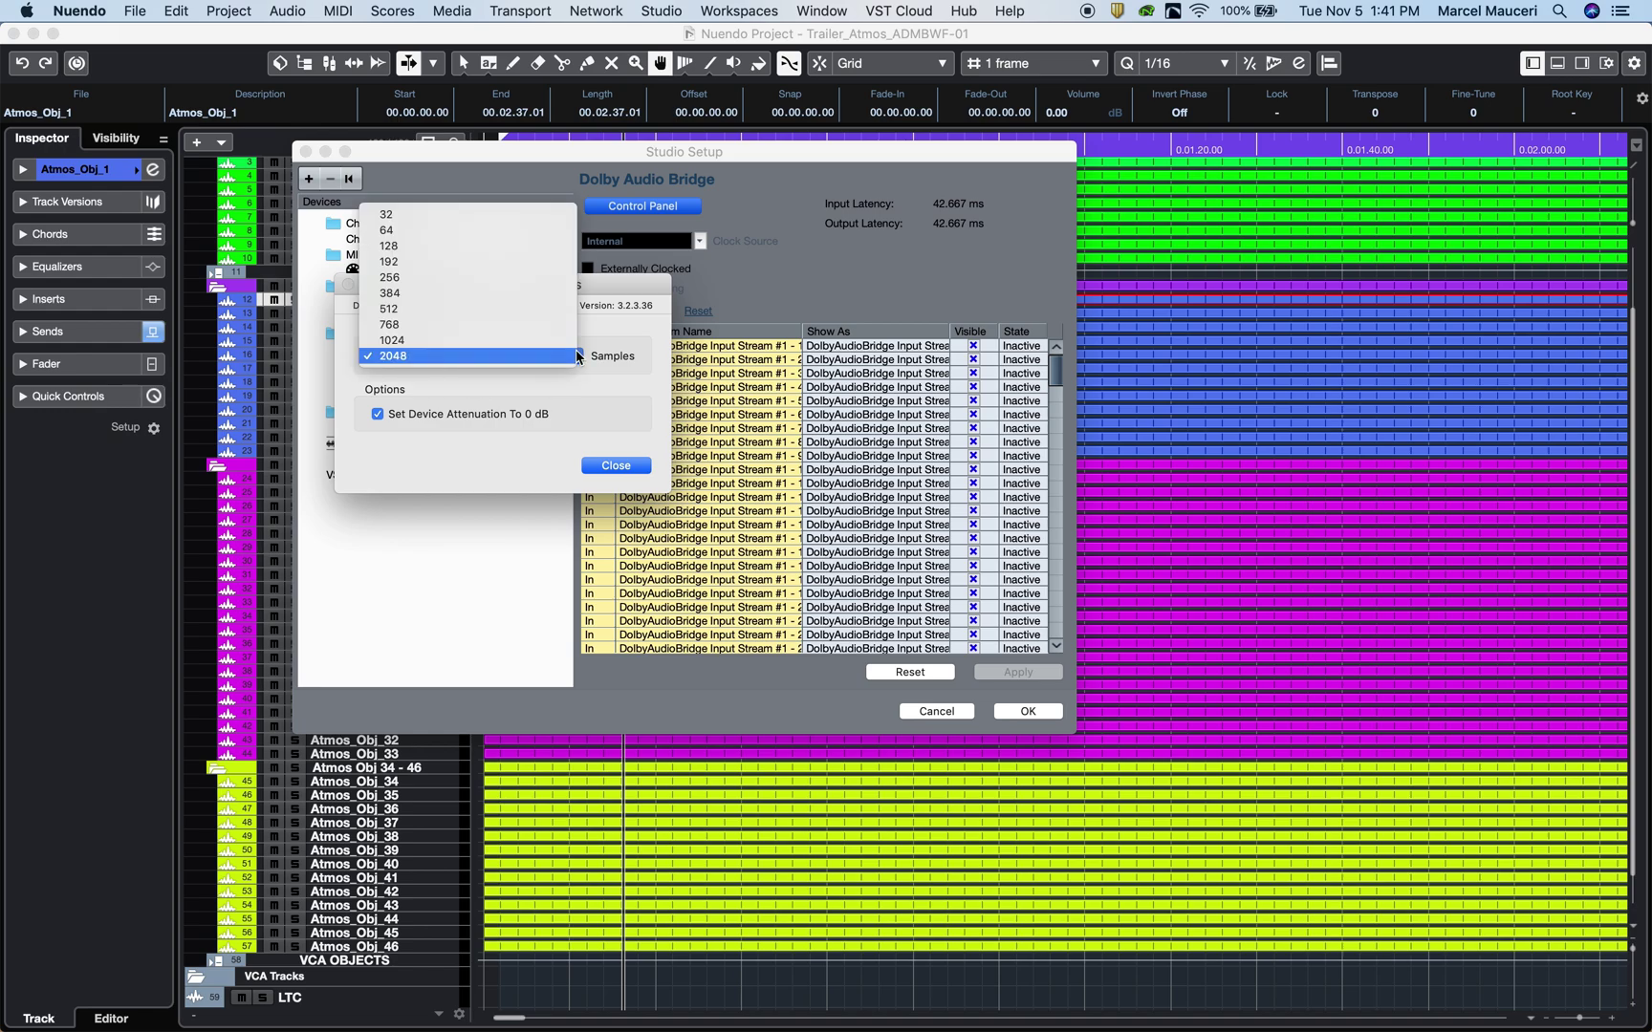
left_click(619, 394)
left_click(603, 469)
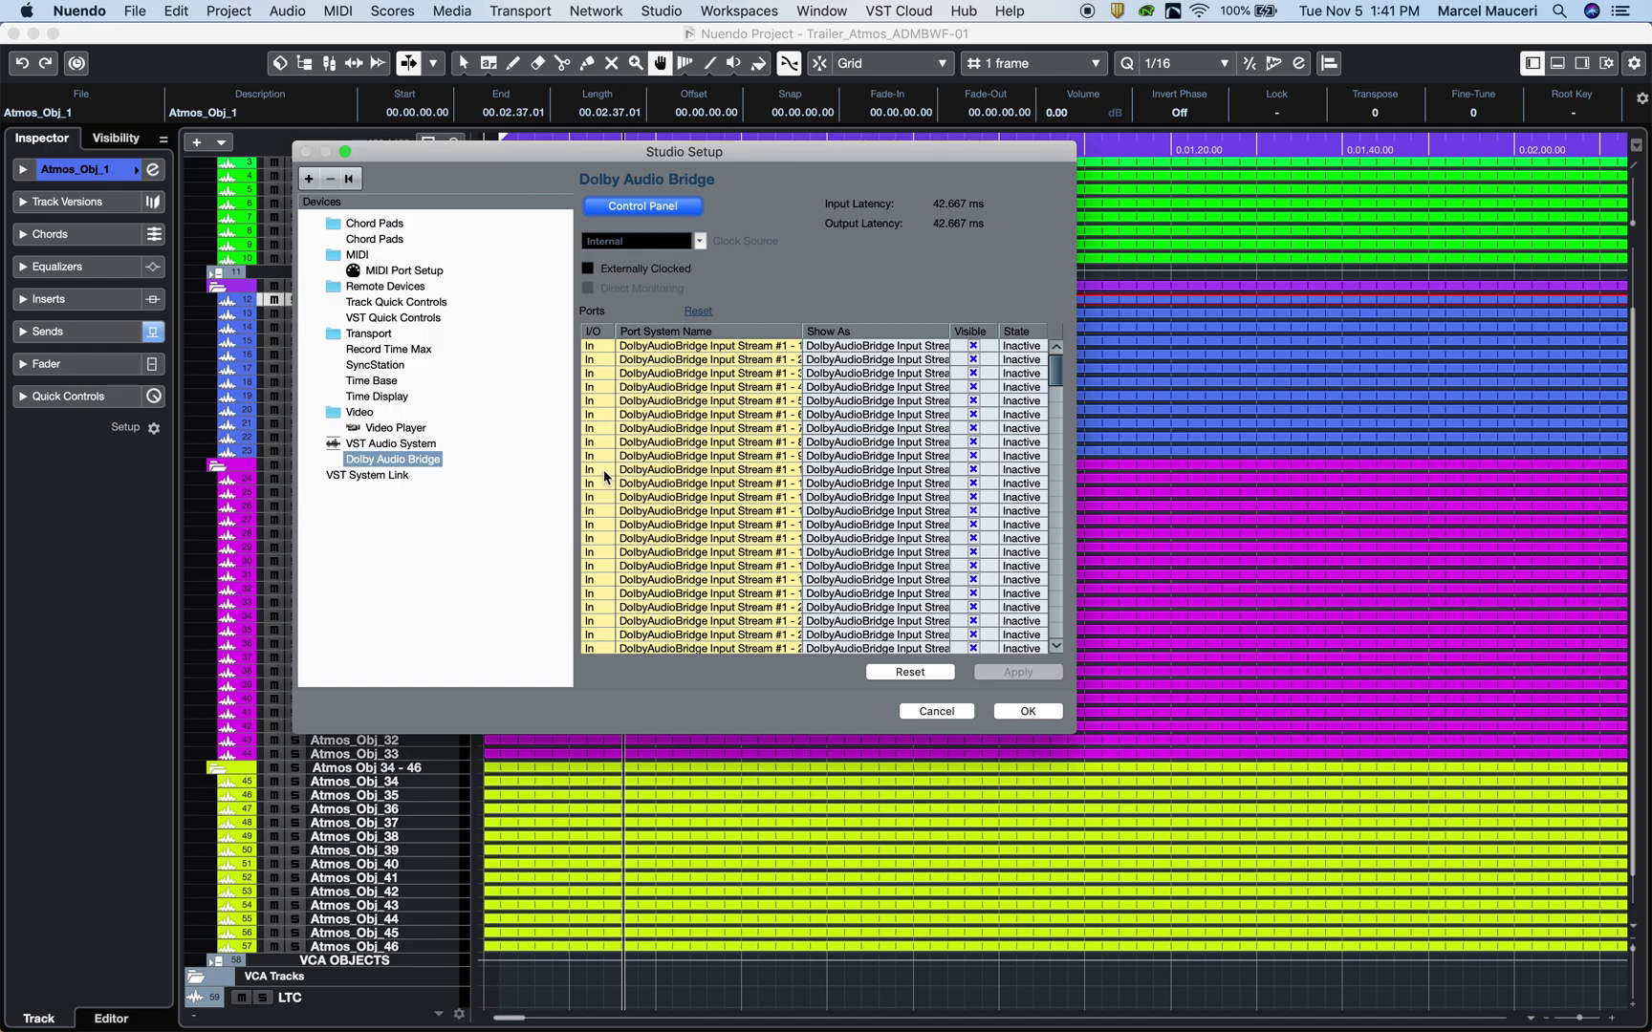
left_click(1028, 711)
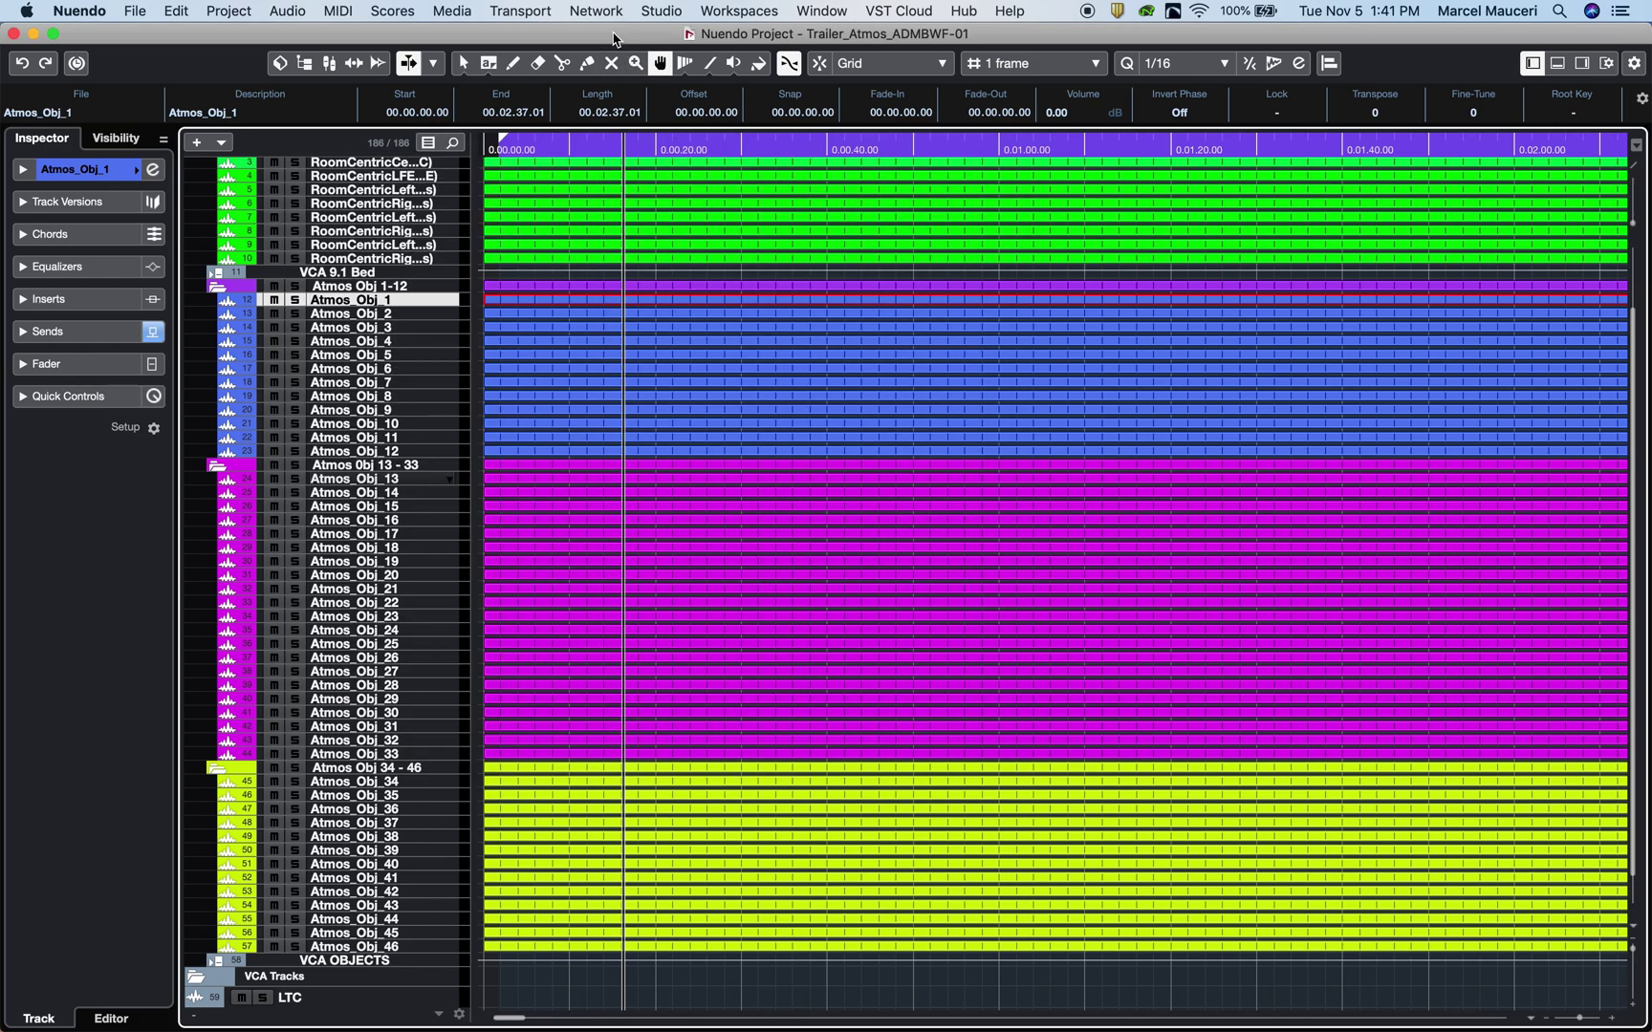
- Review Studio > Object Mapping: outputs 1–10 unmapped, outputs 11 onward mapped to matching objects
left_click(672, 12)
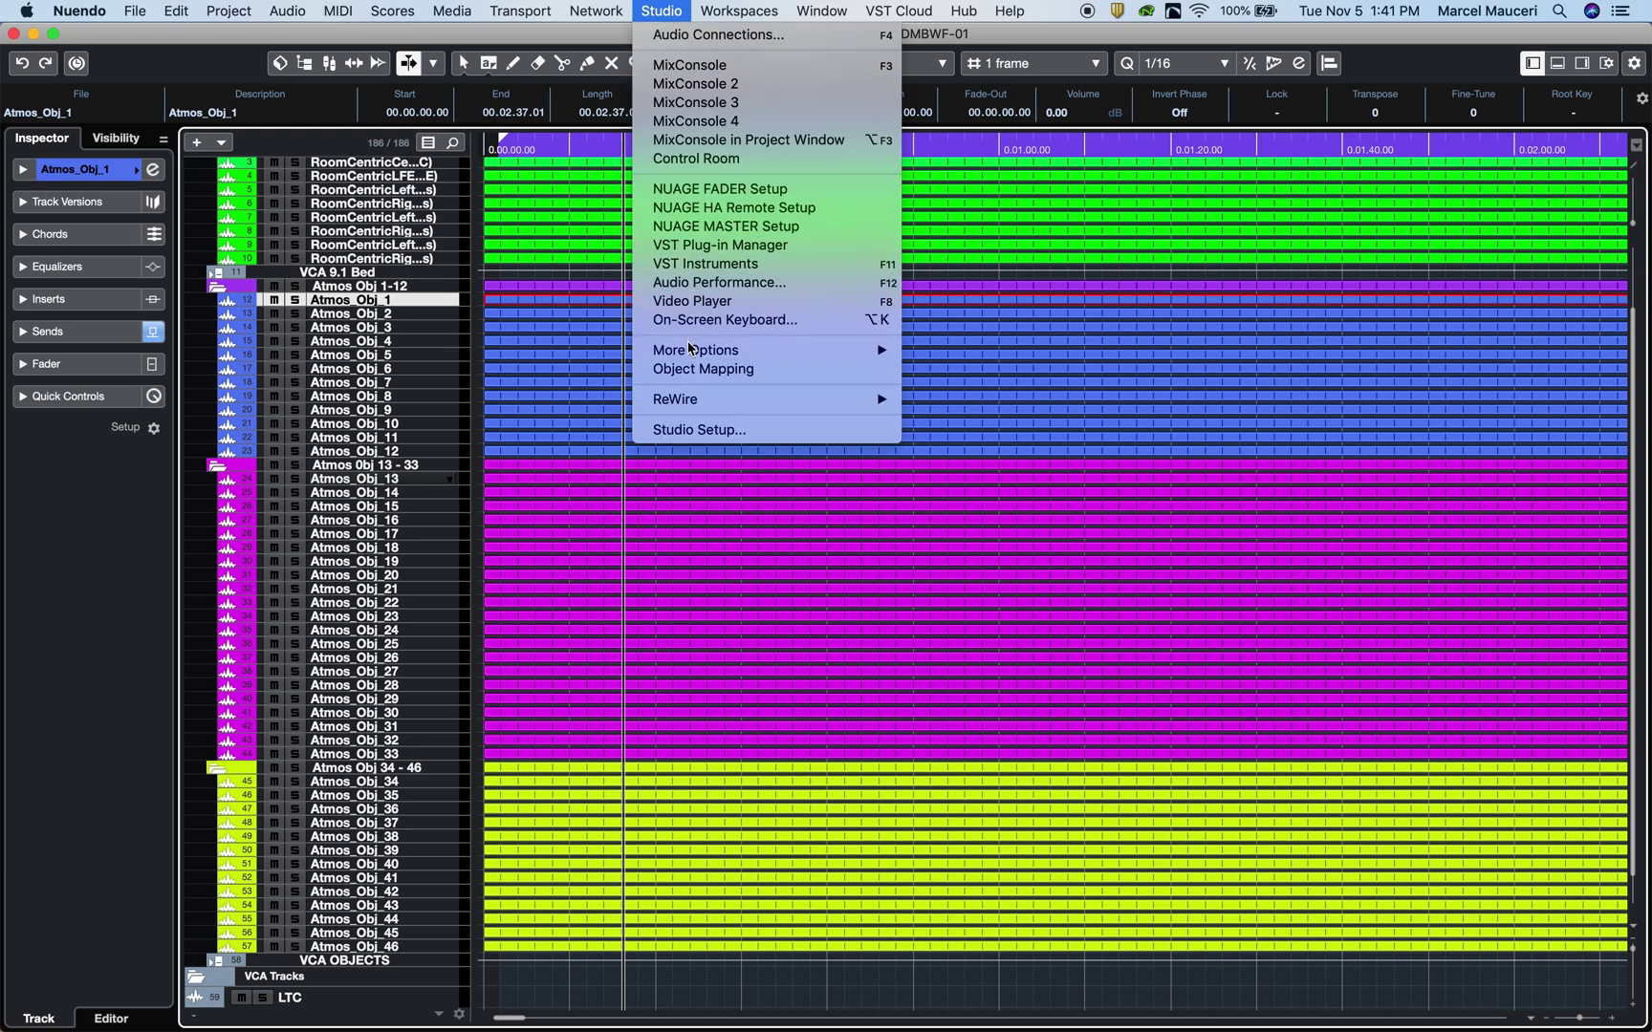
left_click(695, 372)
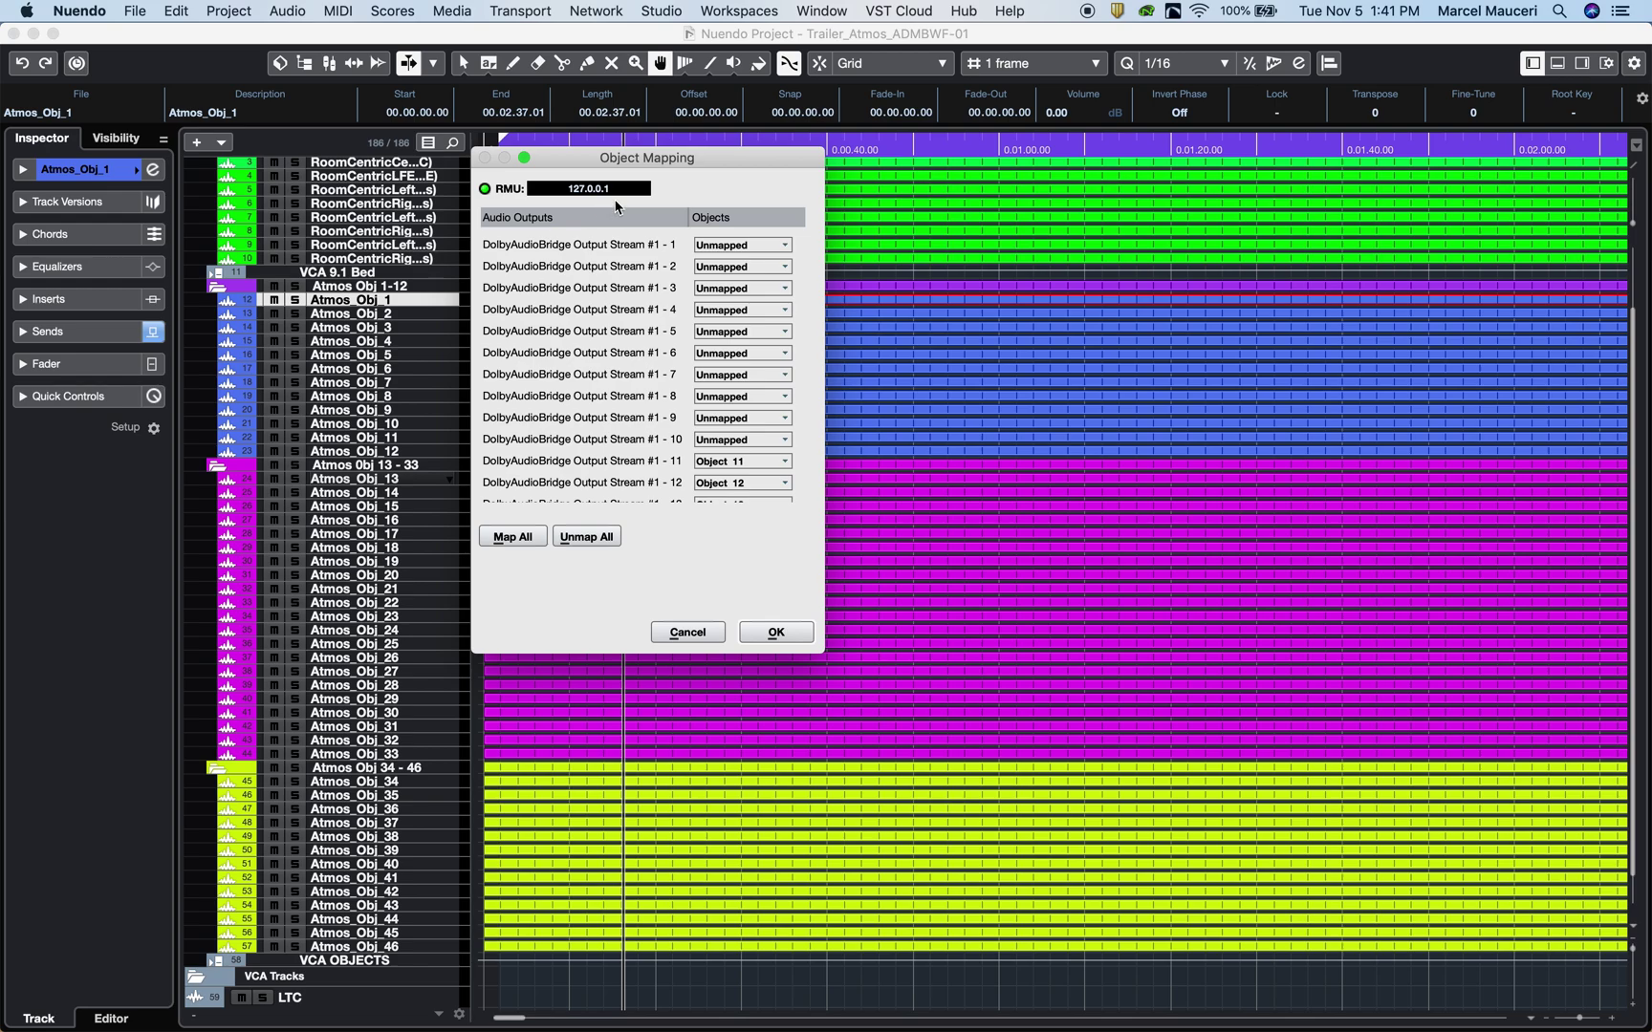
scroll(684, 433, "down", 10)
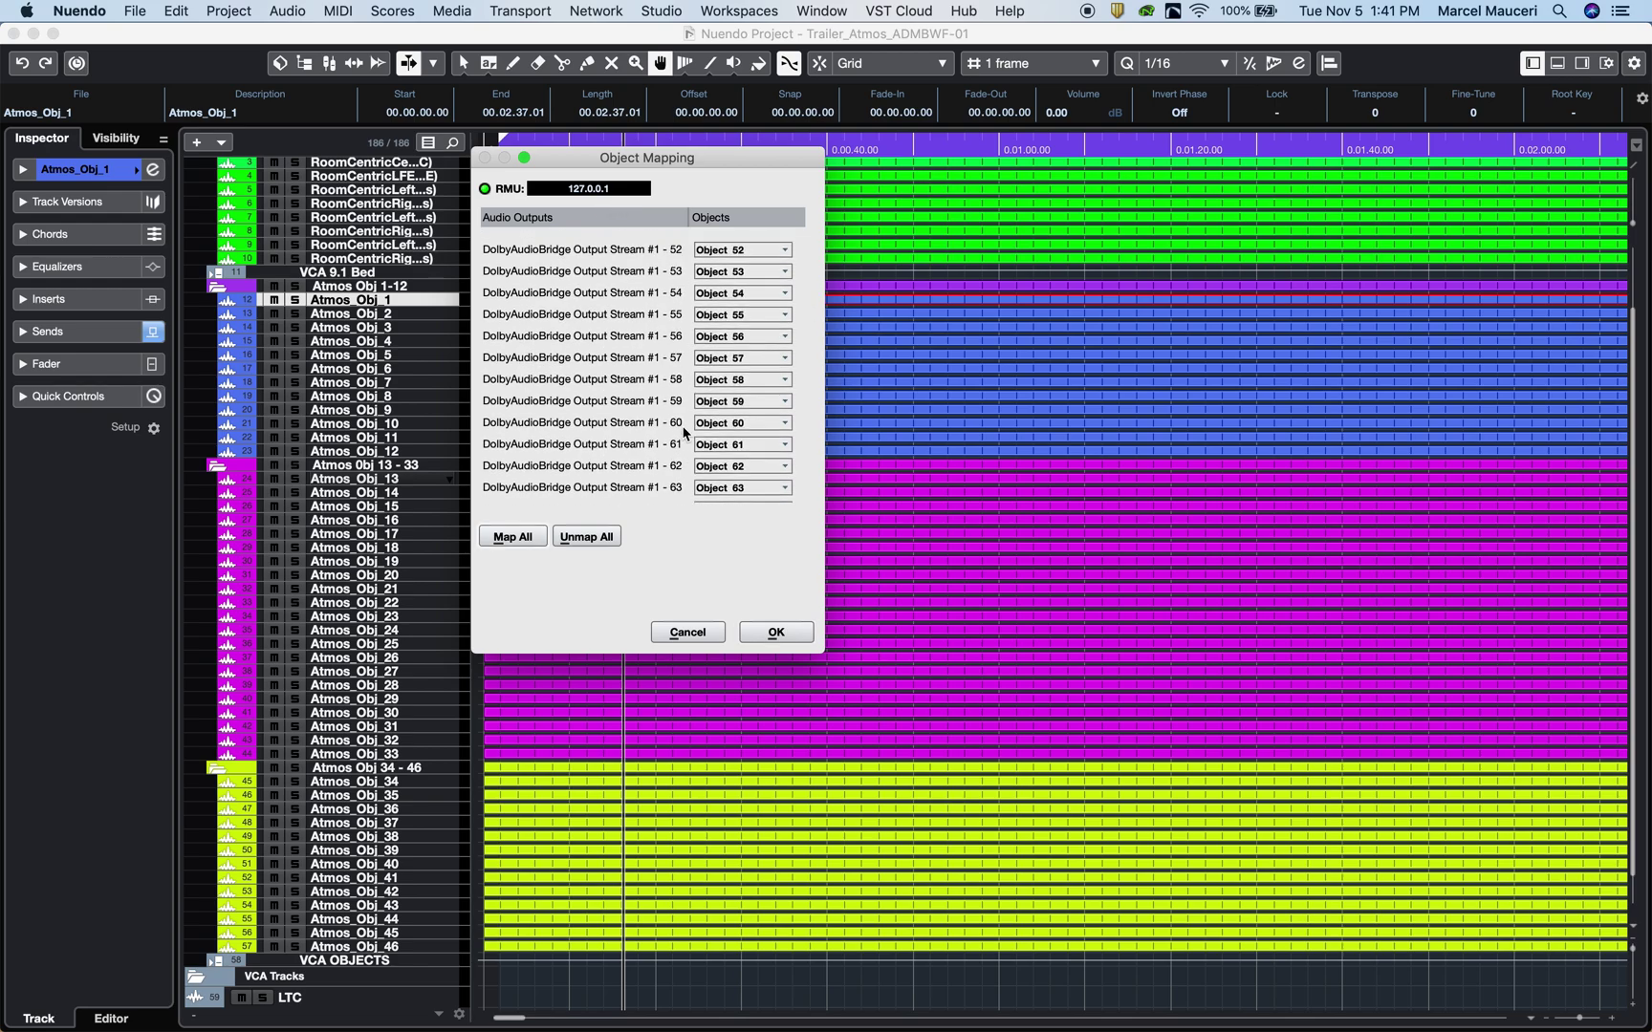
scroll(684, 433, "down", 15)
scroll(684, 433, "up", 20)
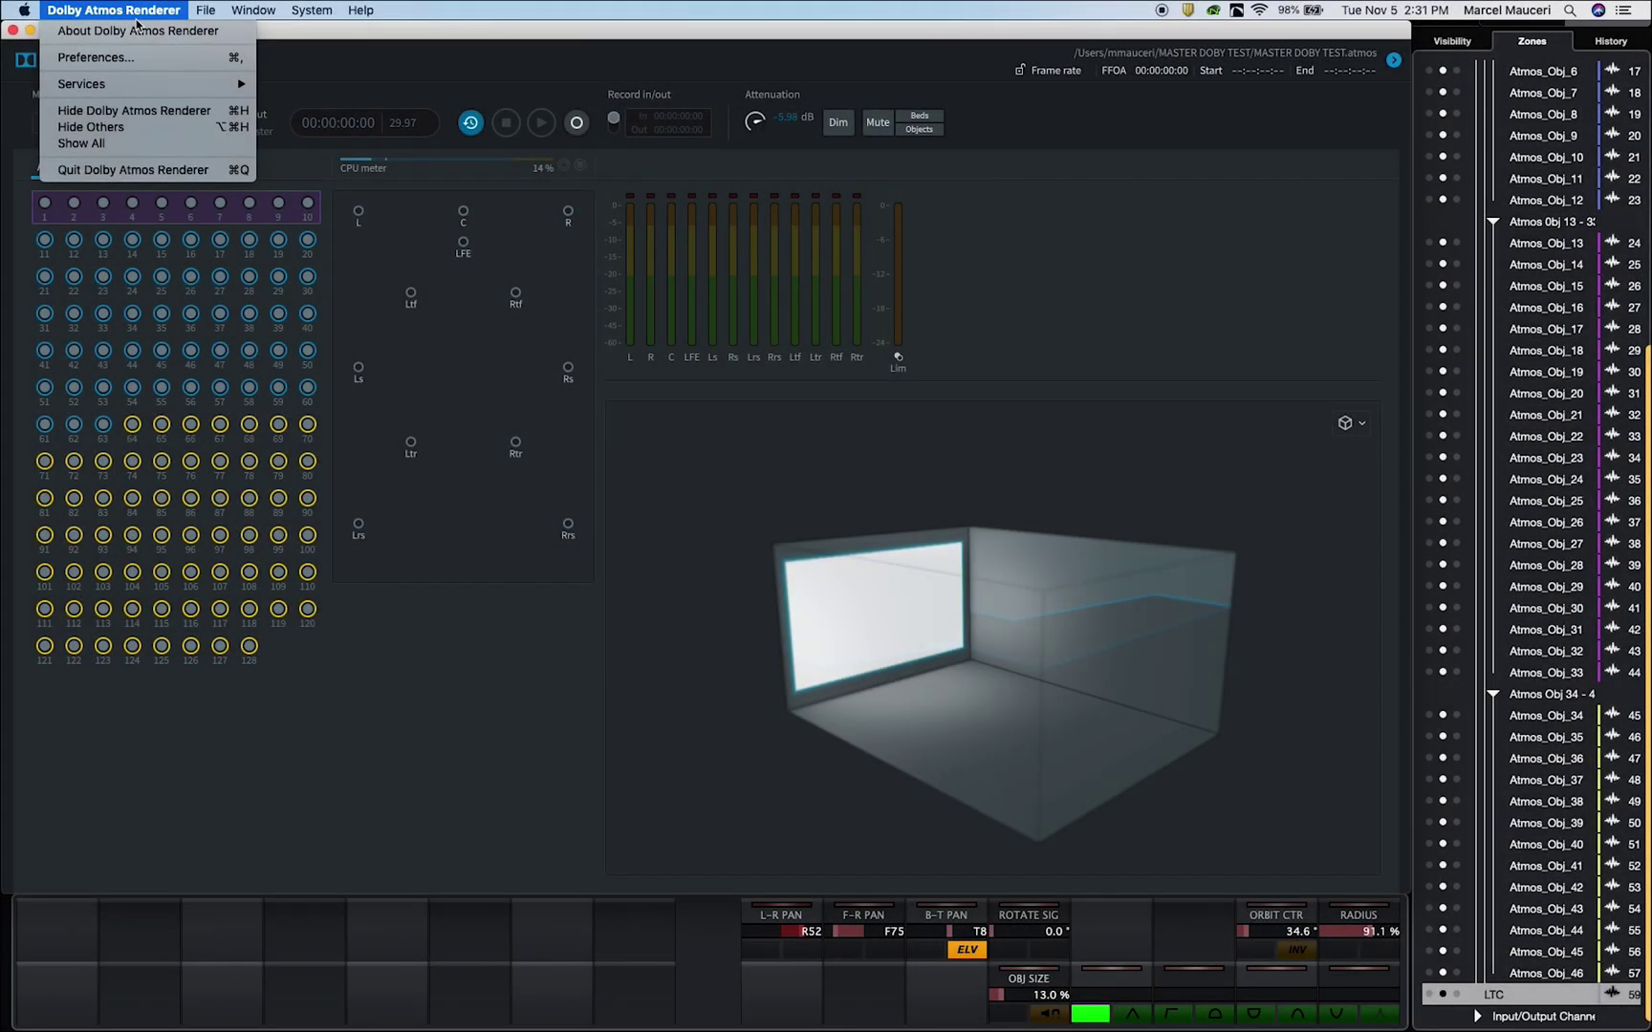
left_click(137, 29)
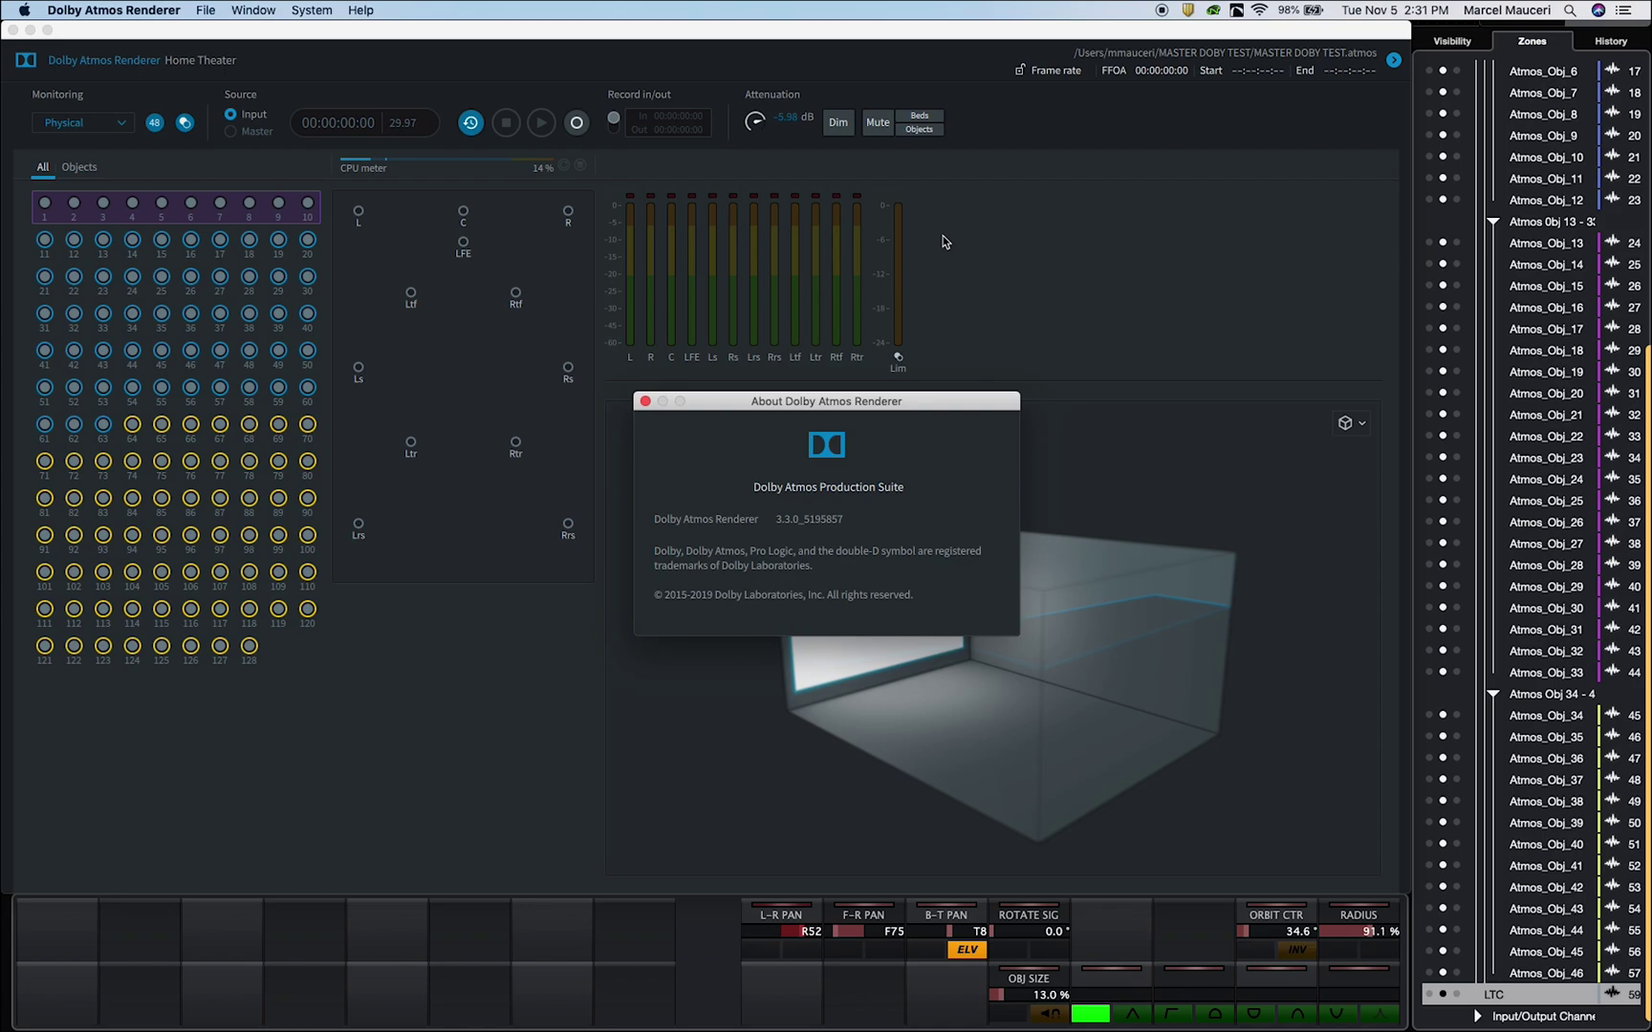
left_click(645, 402)
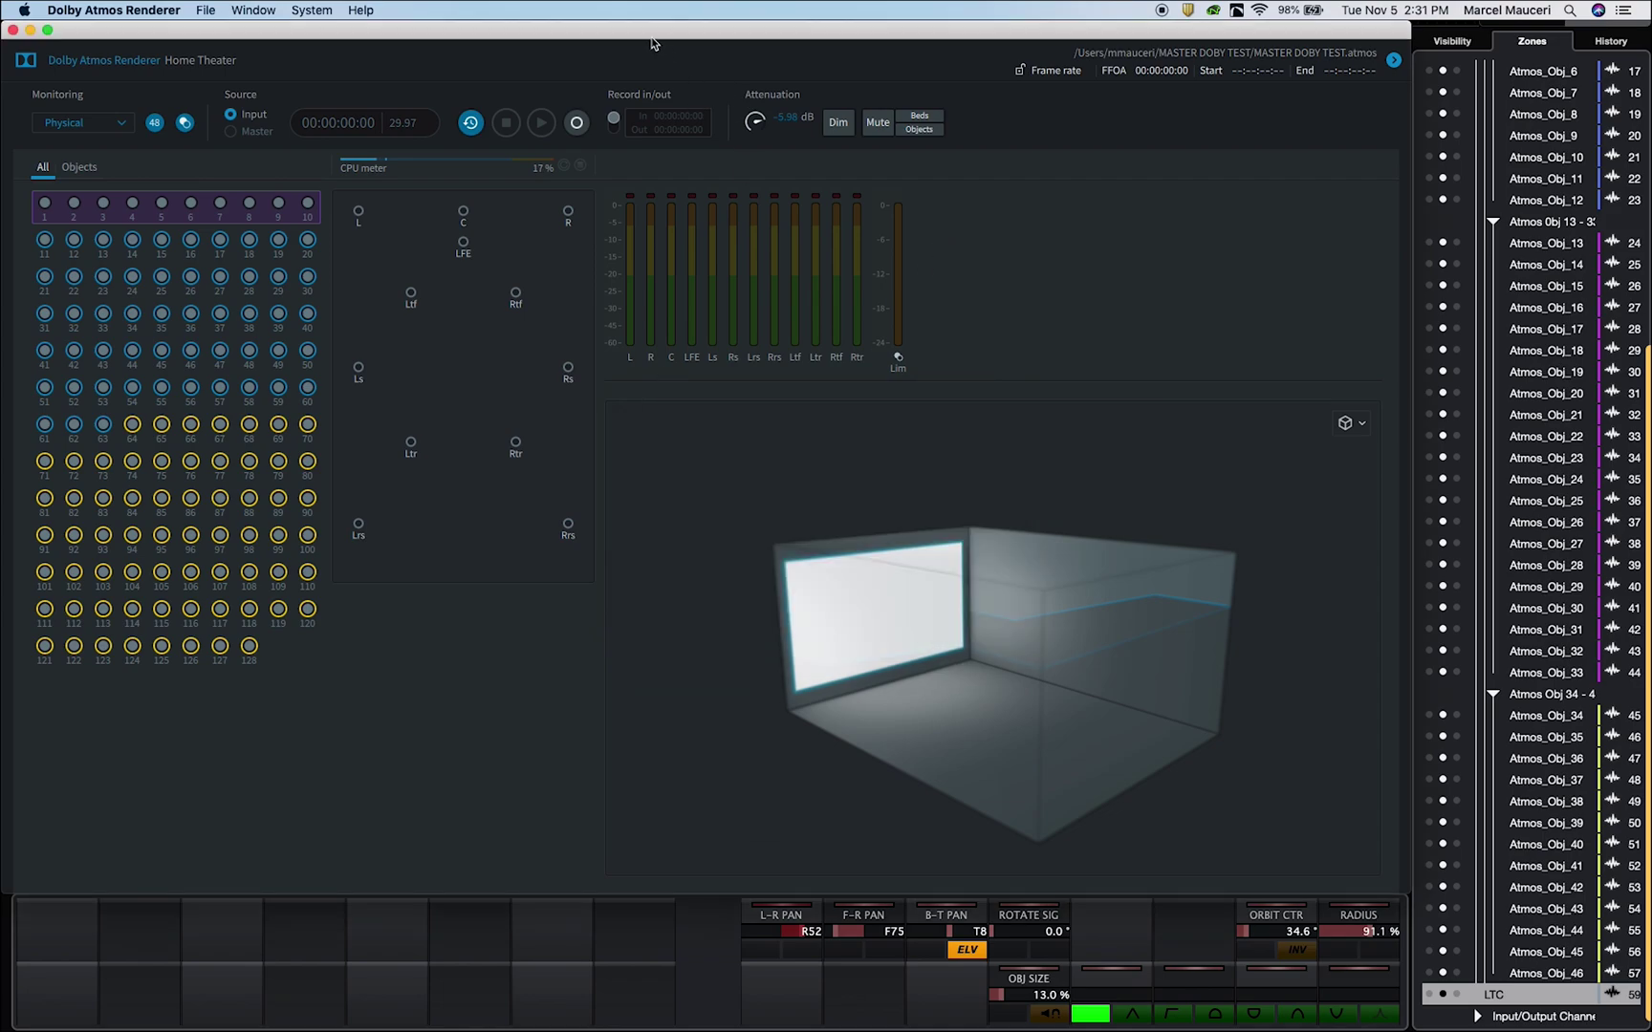
mouse_move(640, 42)
left_mouse_down()
mouse_move(1445, 42)
mouse_move(1139, 42)
mouse_move(805, 284)
mouse_move(829, 371)
mouse_move(684, 94)
mouse_move(636, 42)
left_mouse_up()
mouse_move(1413, 345)
left_mouse_down()
mouse_move(1352, 339)
mouse_move(1411, 336)
left_mouse_up()
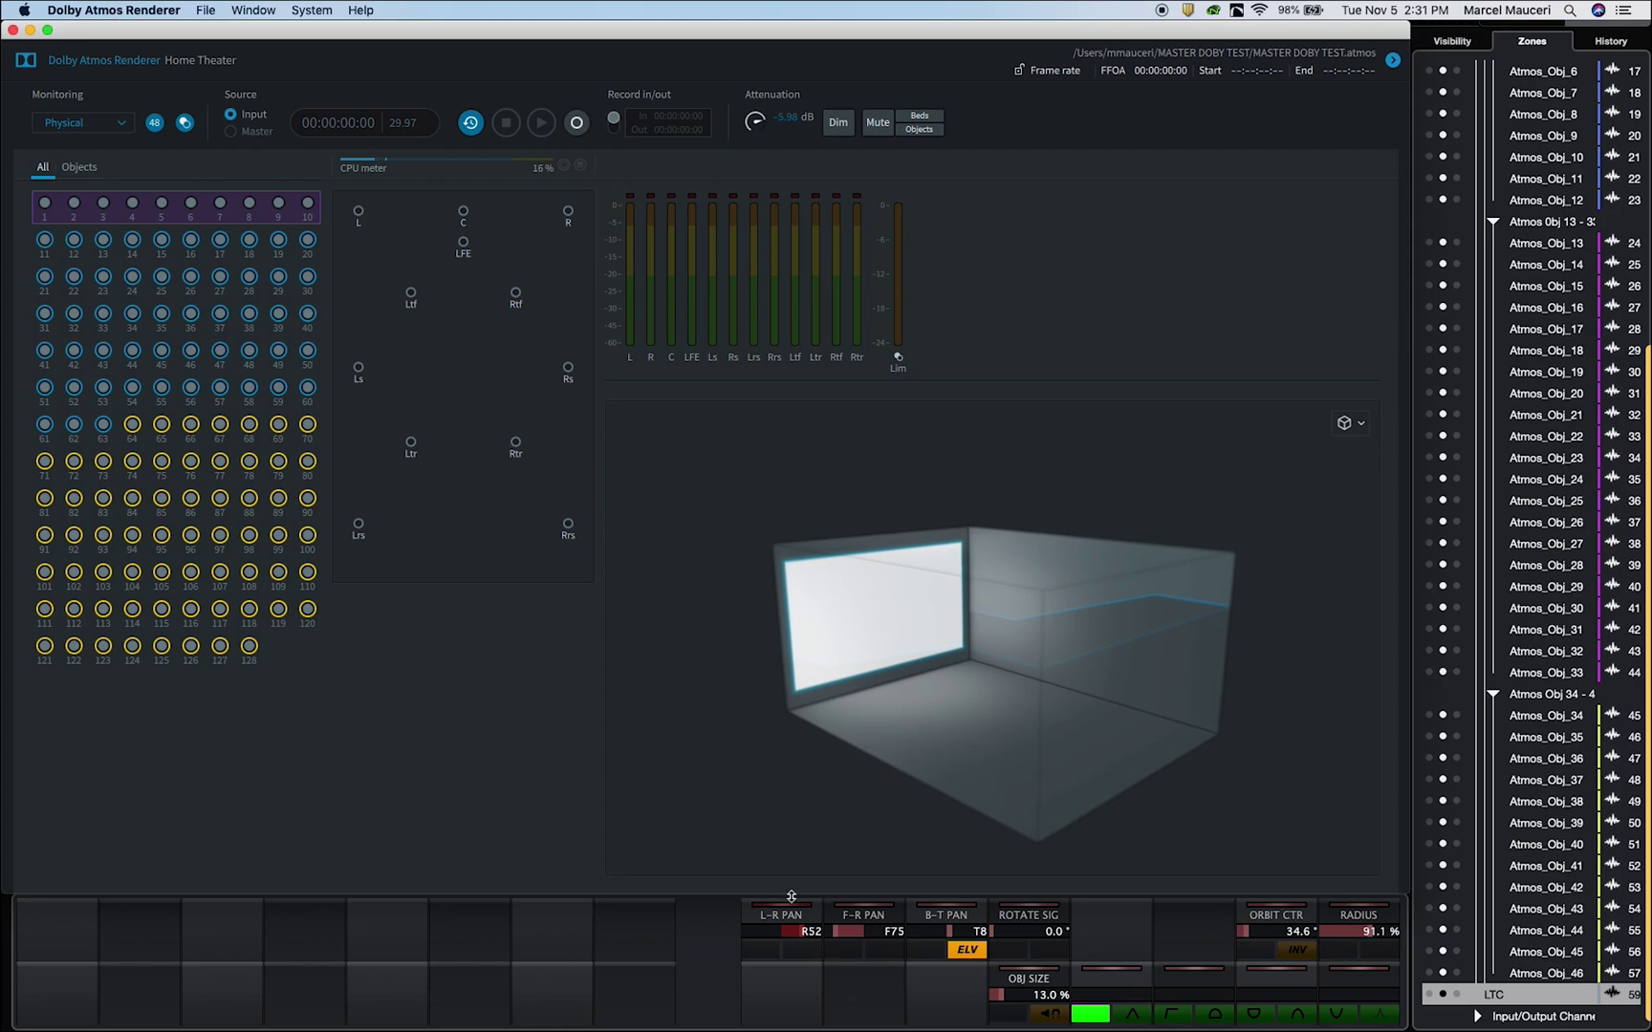
mouse_move(791, 895)
left_mouse_down()
mouse_move(778, 796)
mouse_move(785, 886)
mouse_move(803, 892)
left_mouse_up()
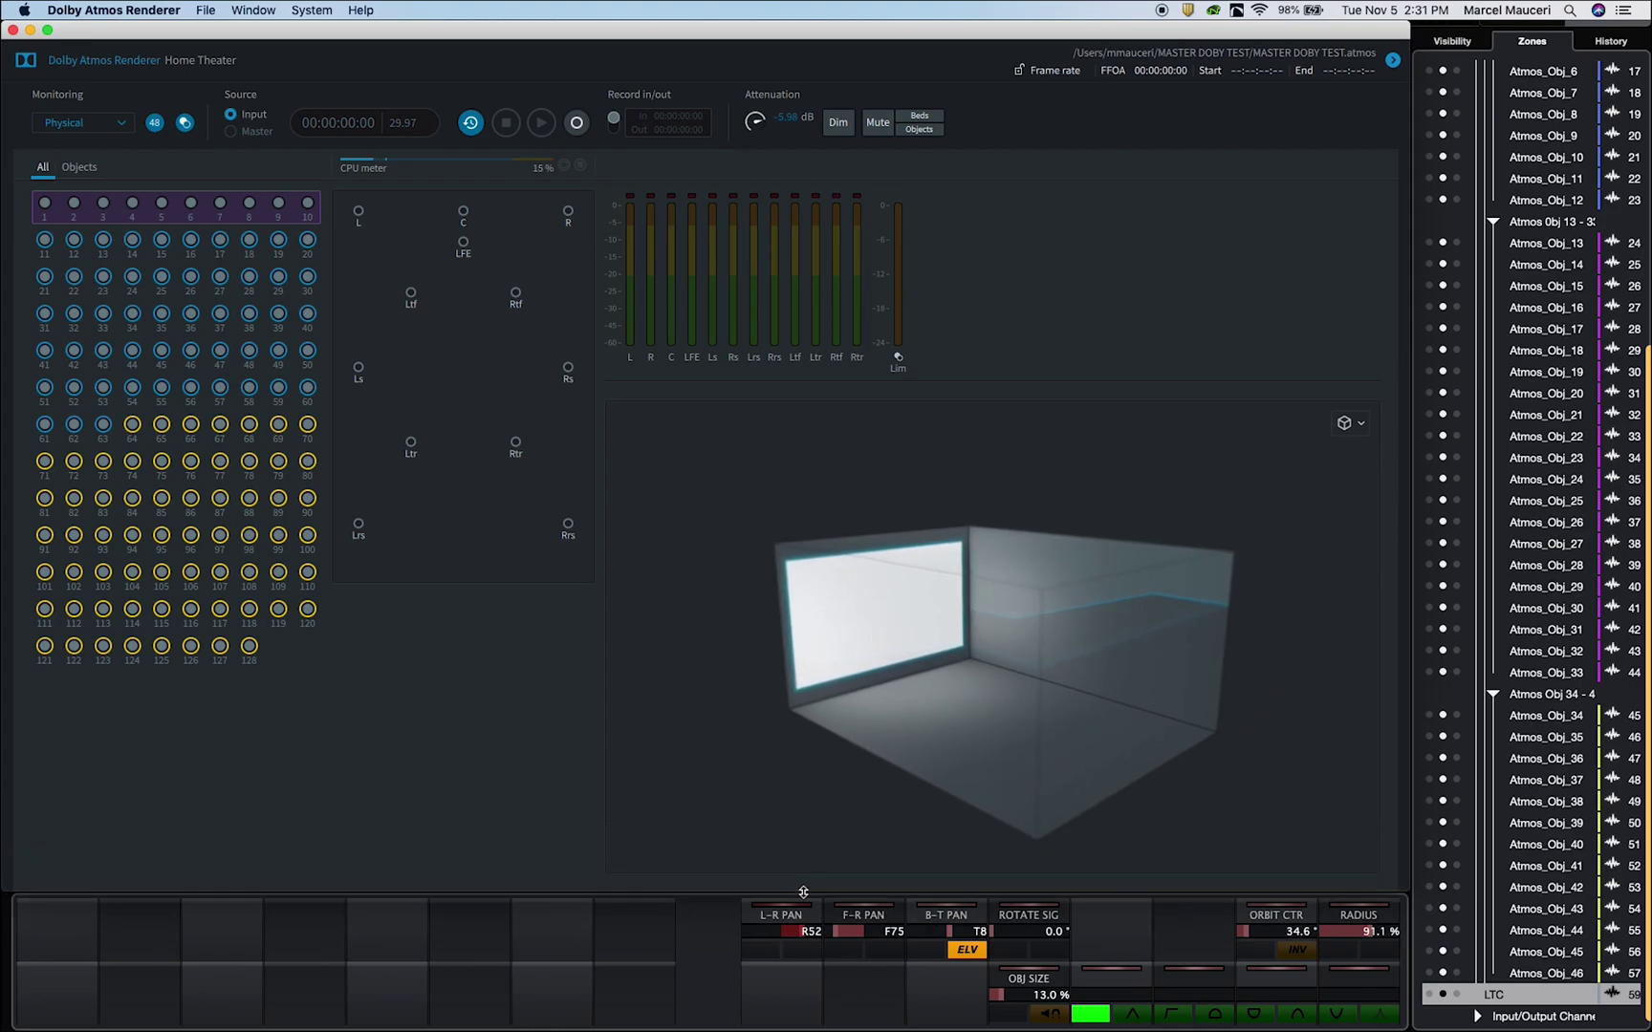
- Accept renderer driver preferences: Dolby Audio Bridge input, LTC over audio on channel 57, 29.97 fps
left_click(127, 10)
left_click(86, 56)
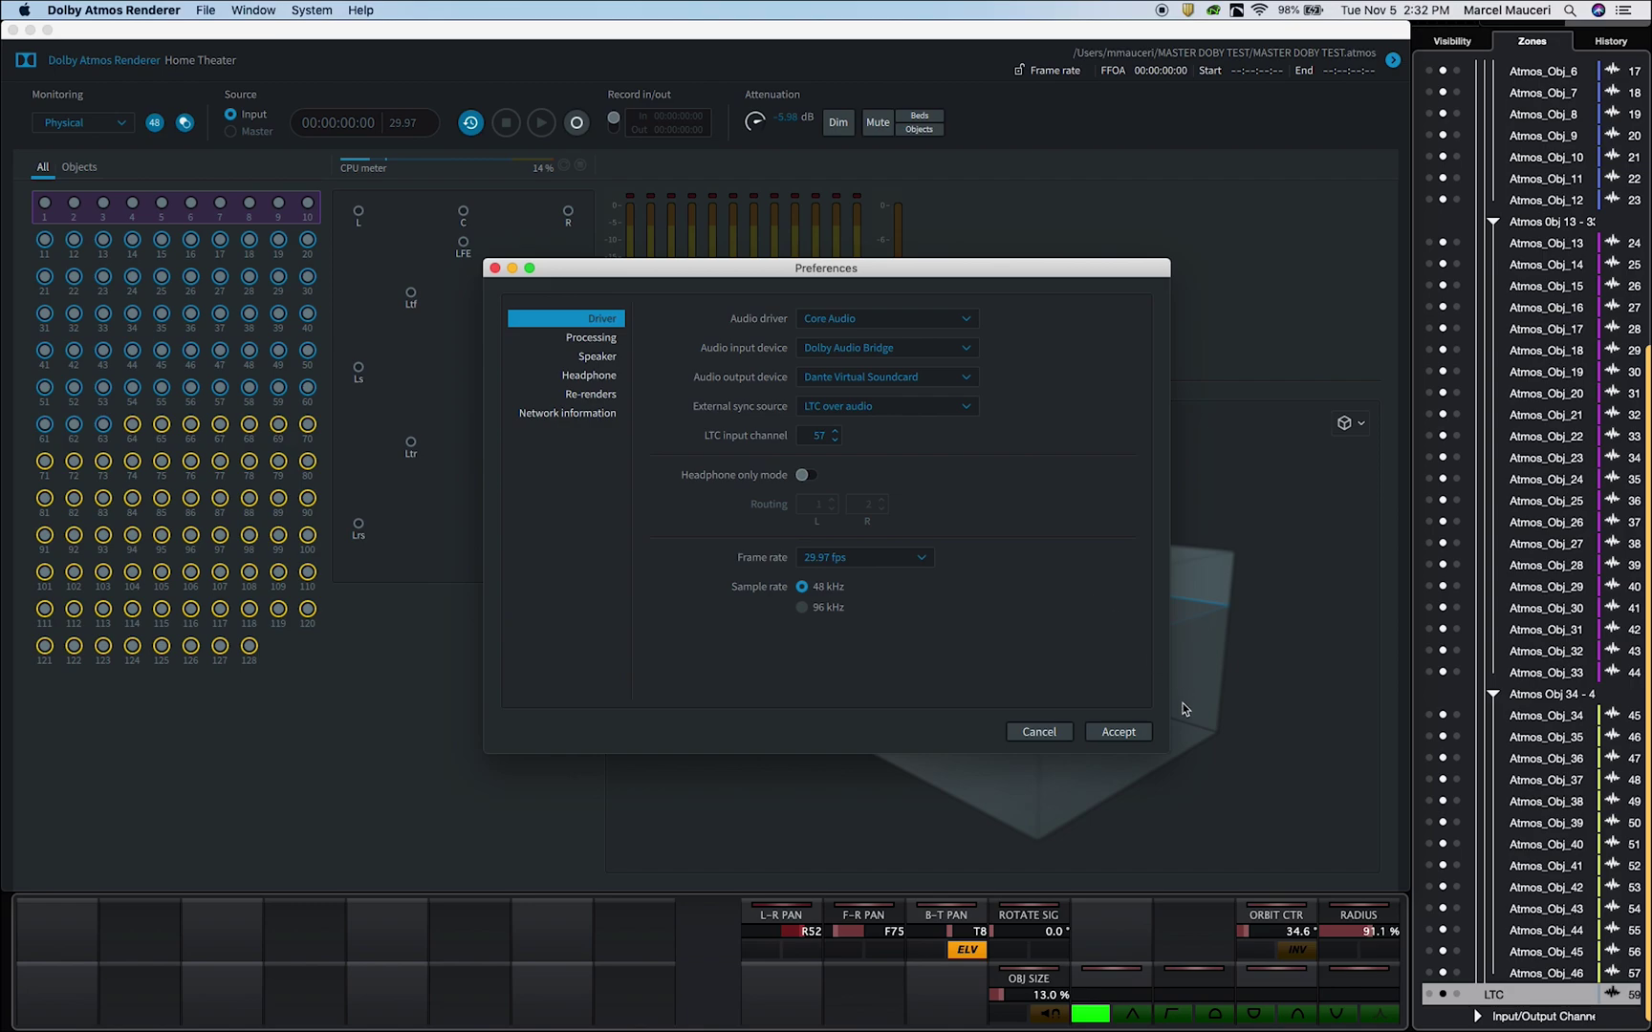
left_click(1128, 734)
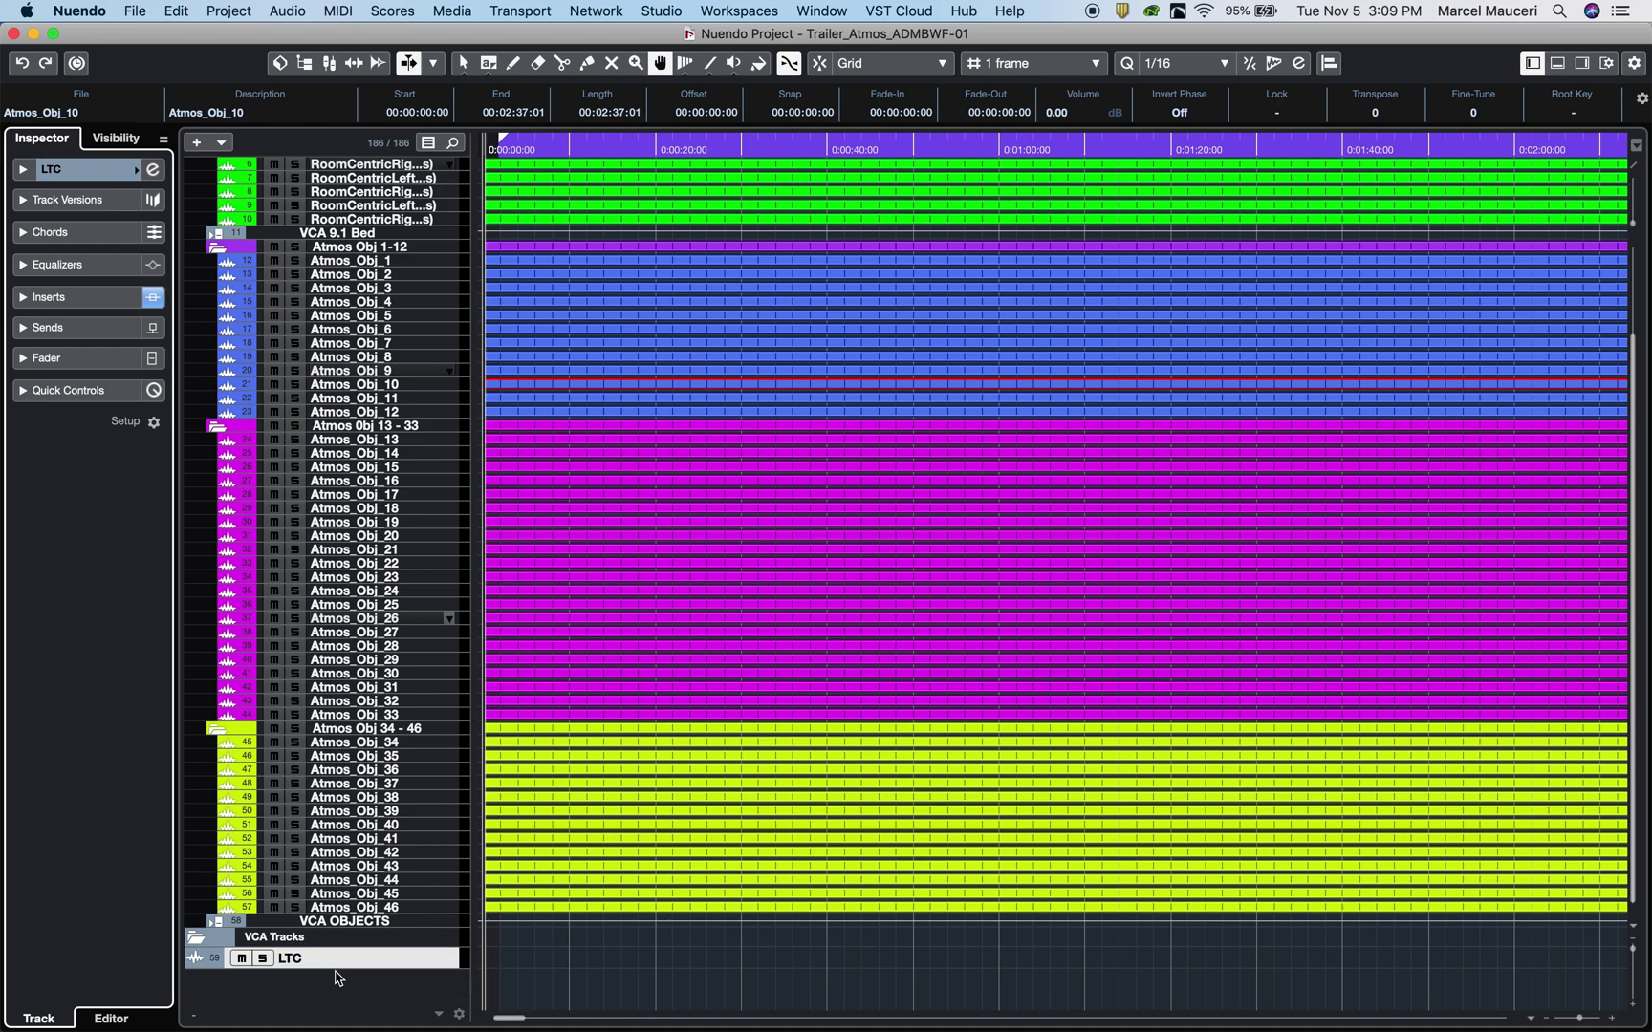
- Open the LTC track's SMPTEGenerator insert with Link To Transport engaged at 29.97 fps
left_click(105, 174)
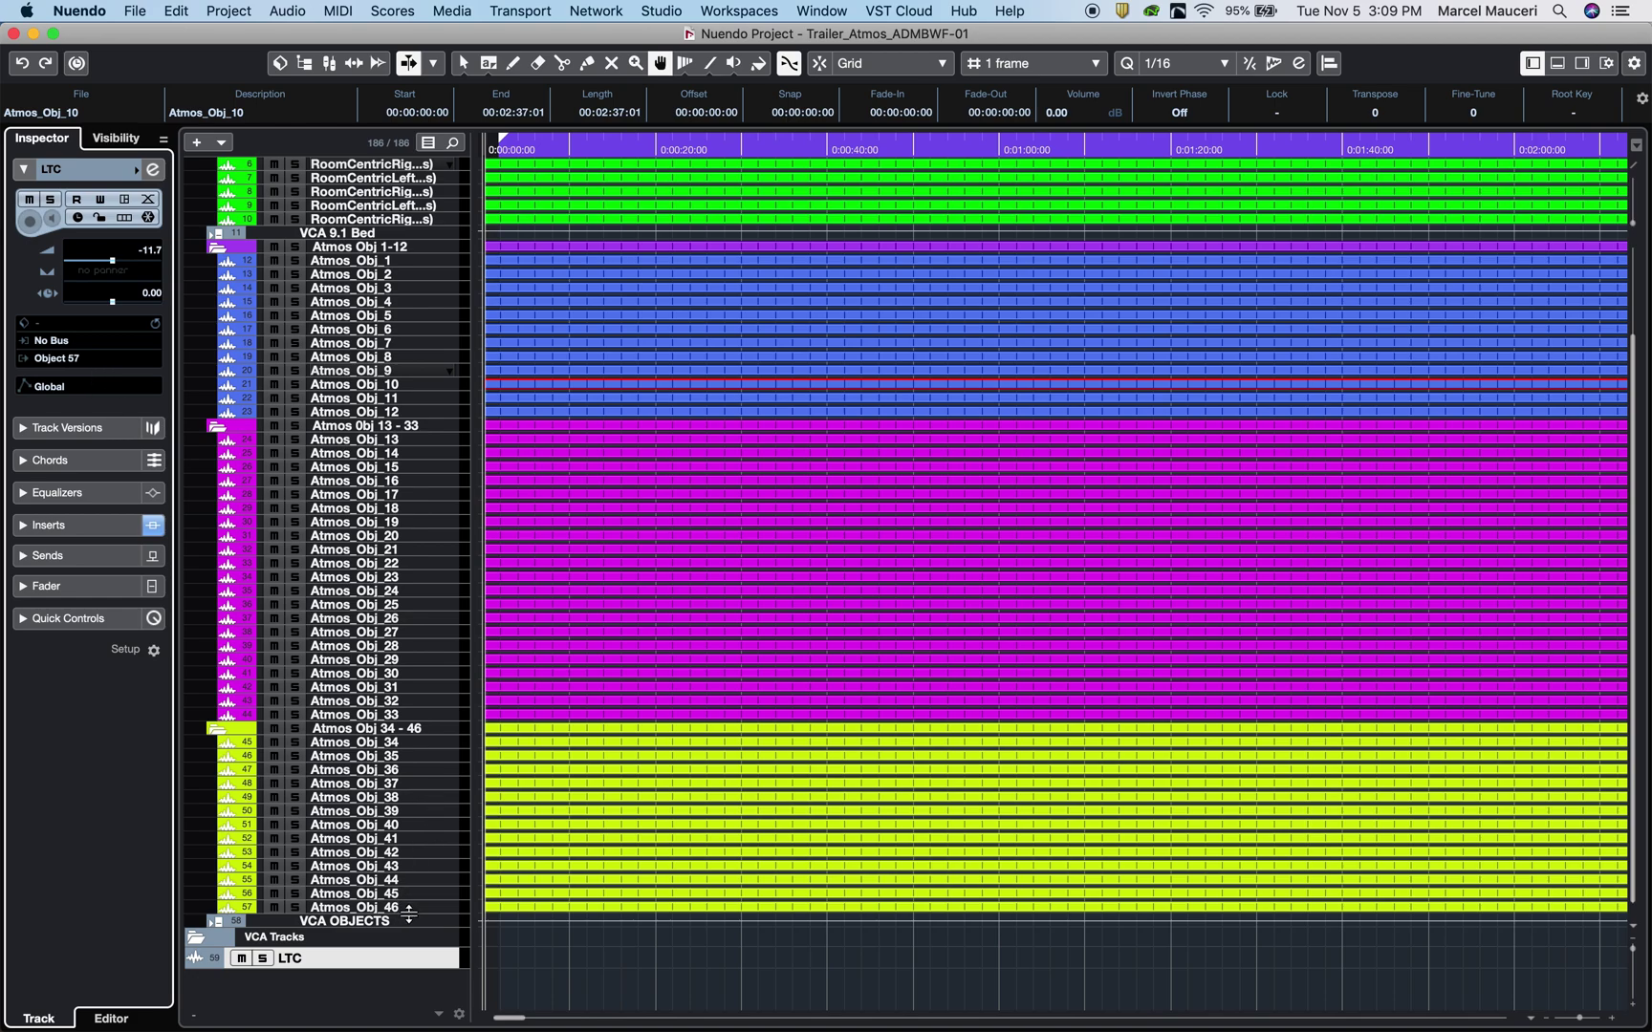
left_click(93, 525)
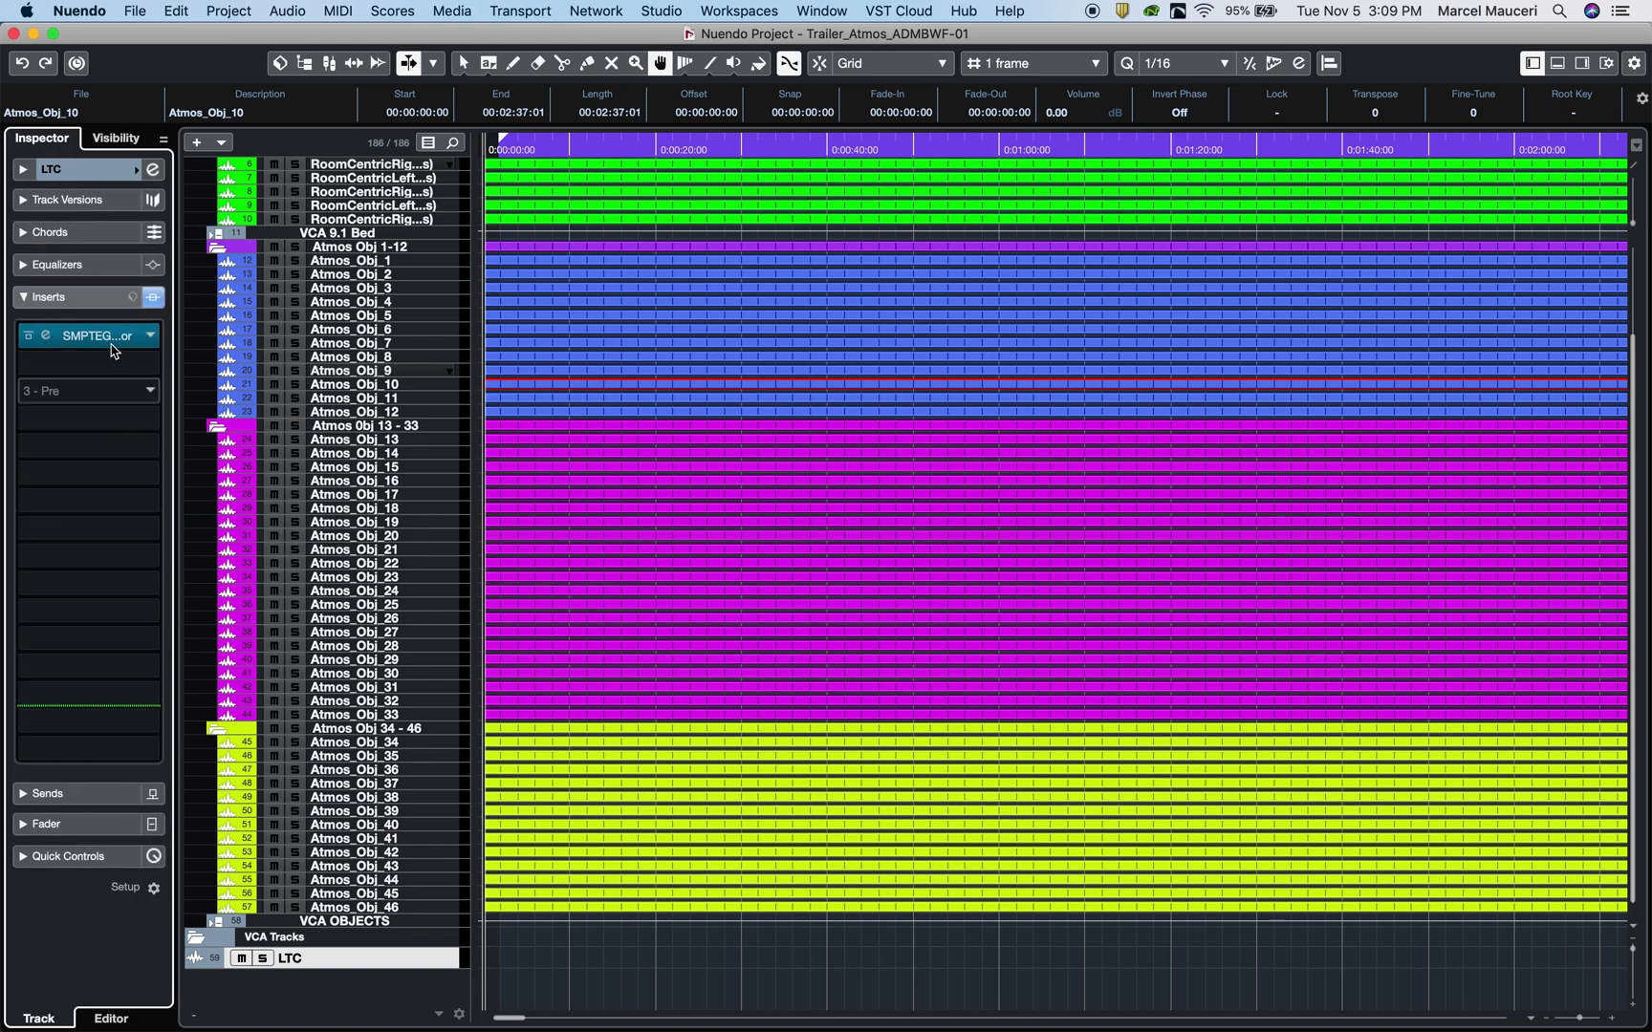
left_click(48, 338)
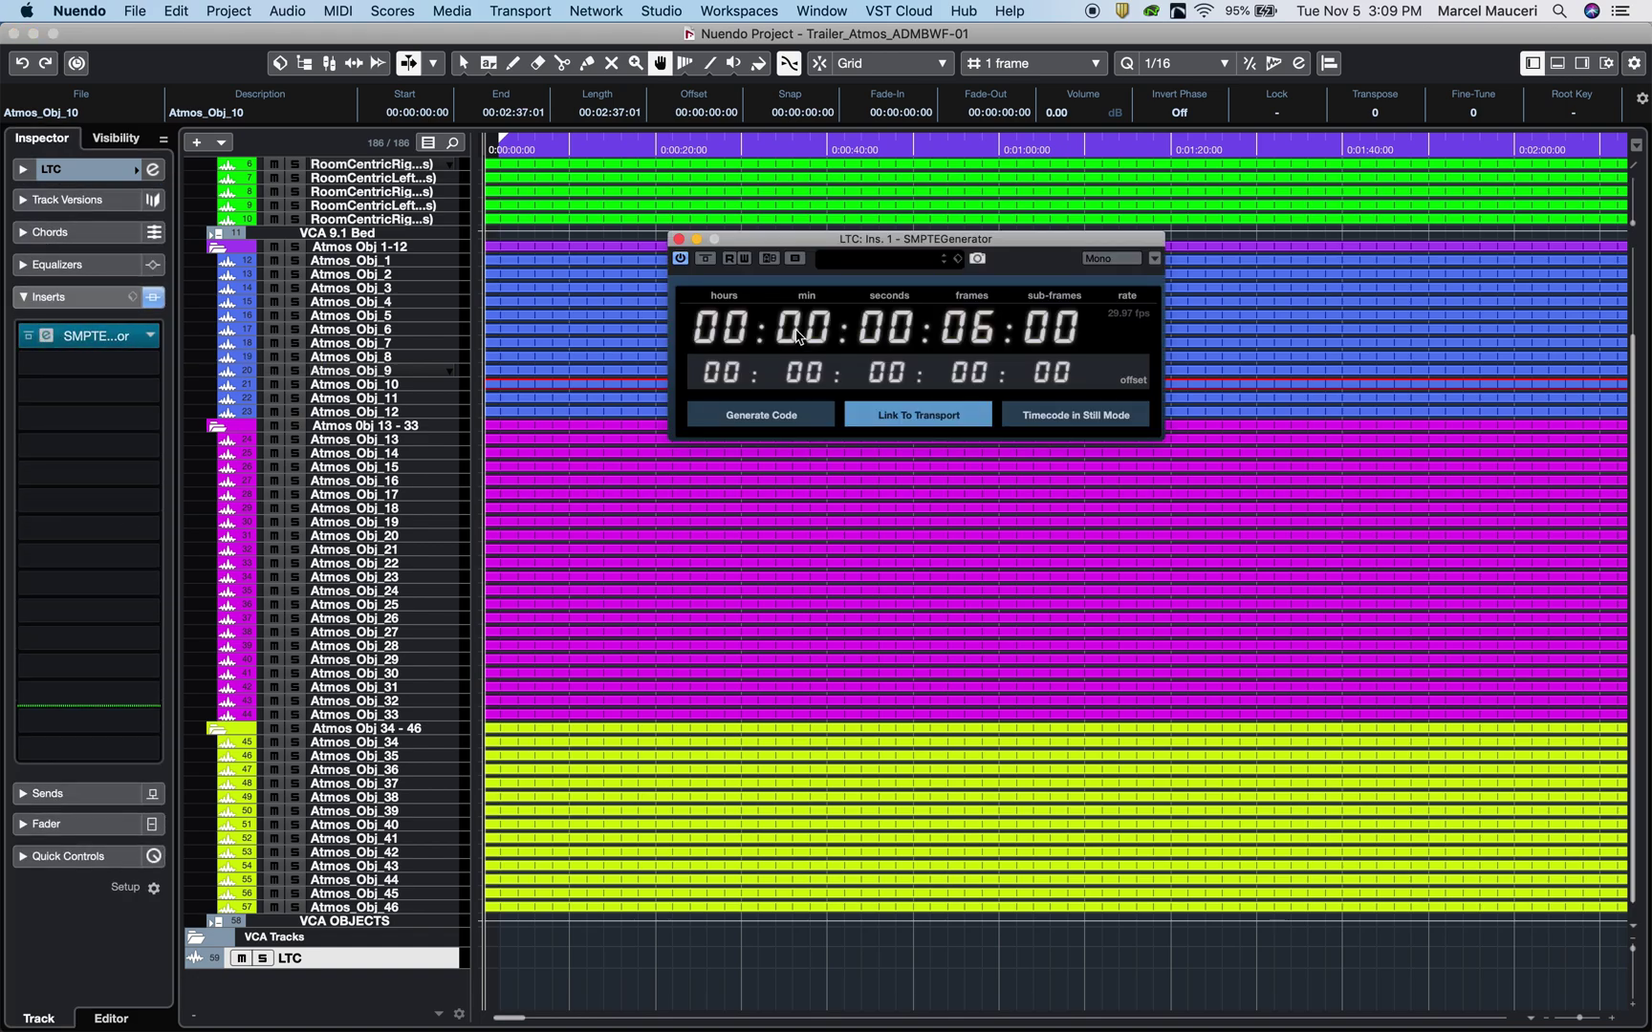
left_click(153, 338)
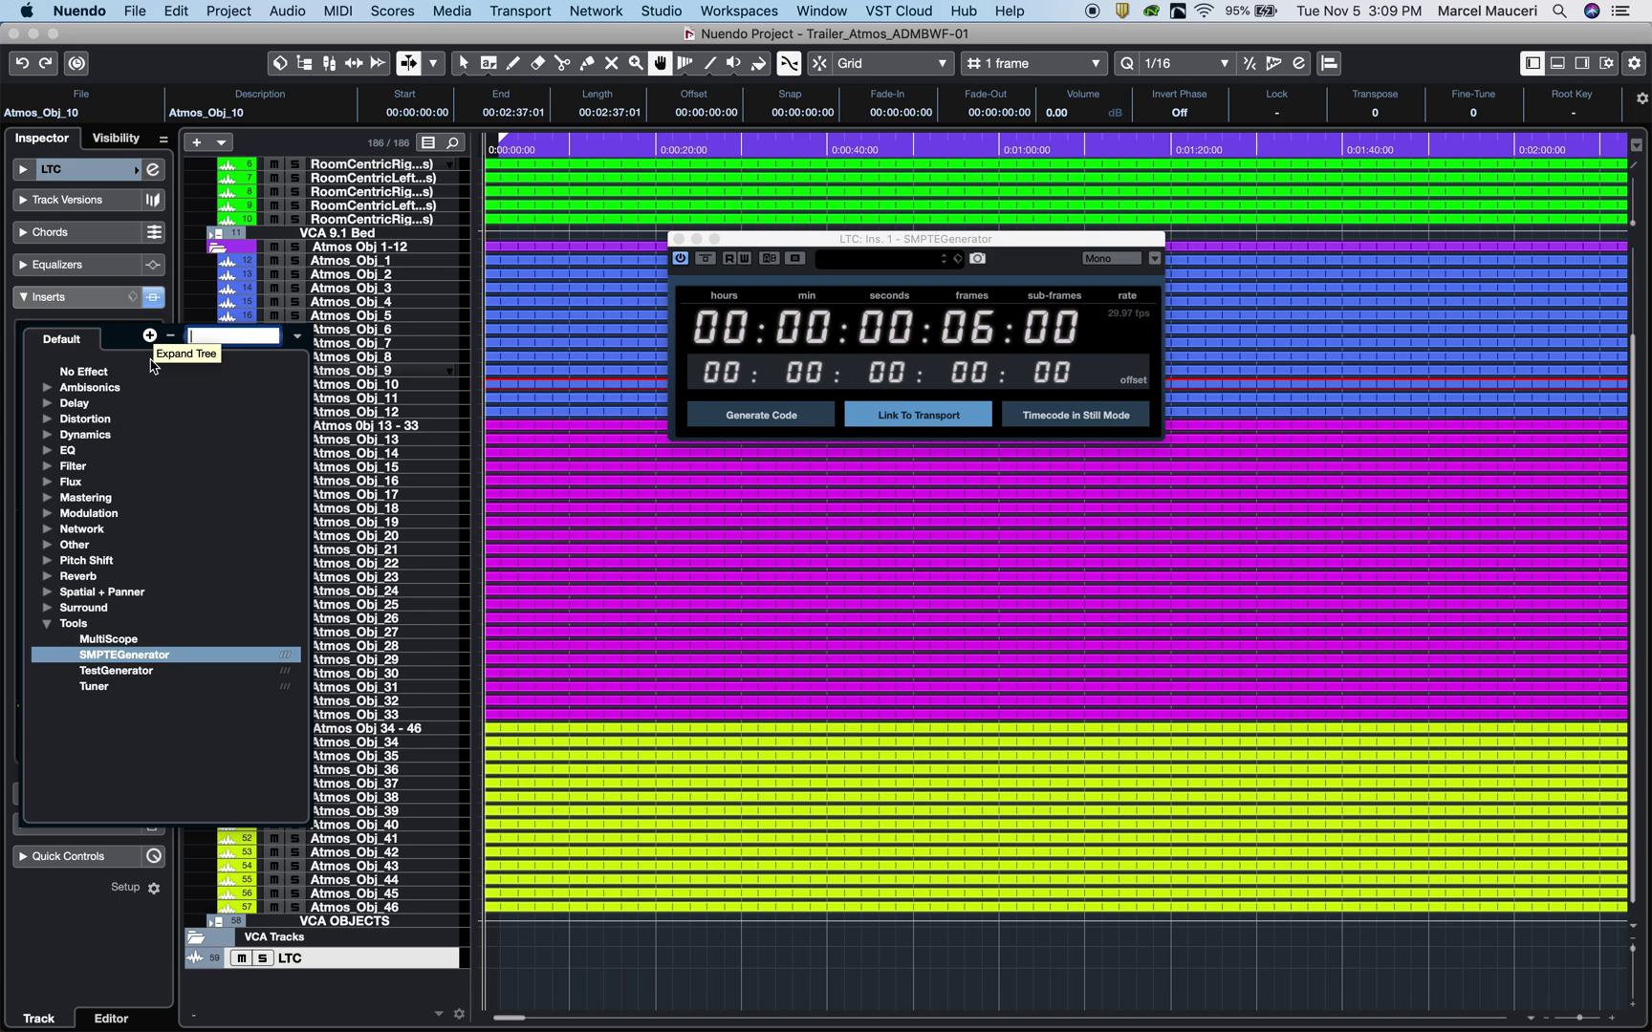
left_click(108, 657)
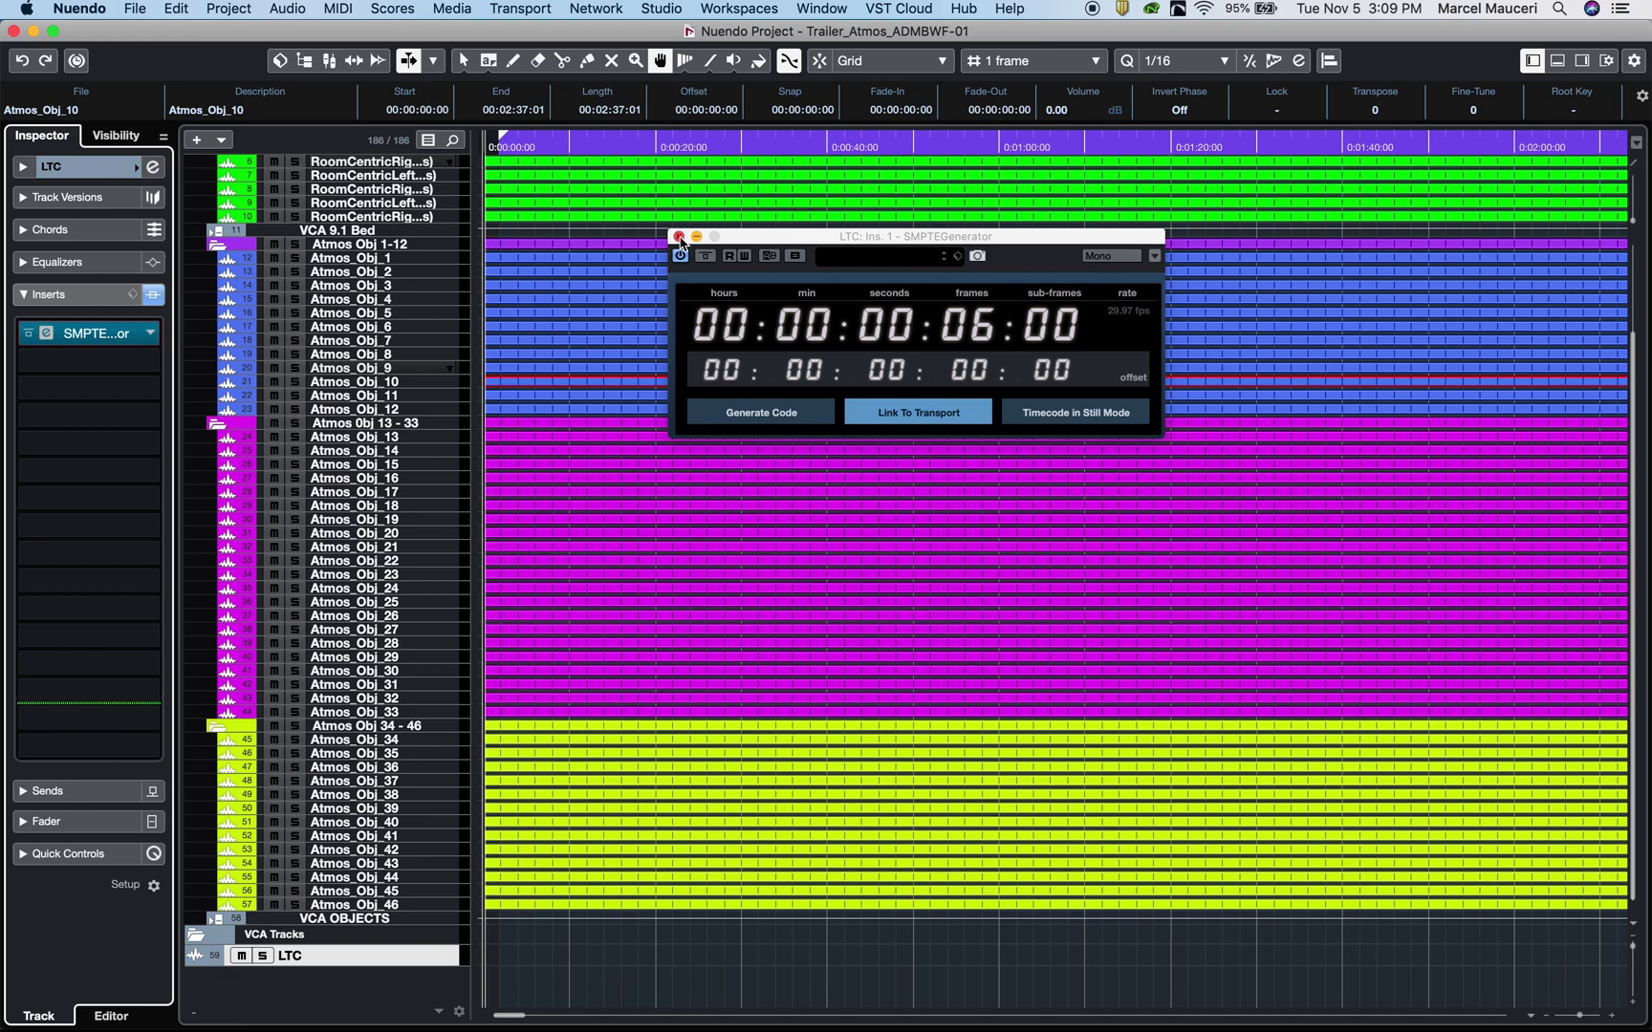
- Start Nuendo playback so timecode reaches the renderer's Home Theater view
key("space")
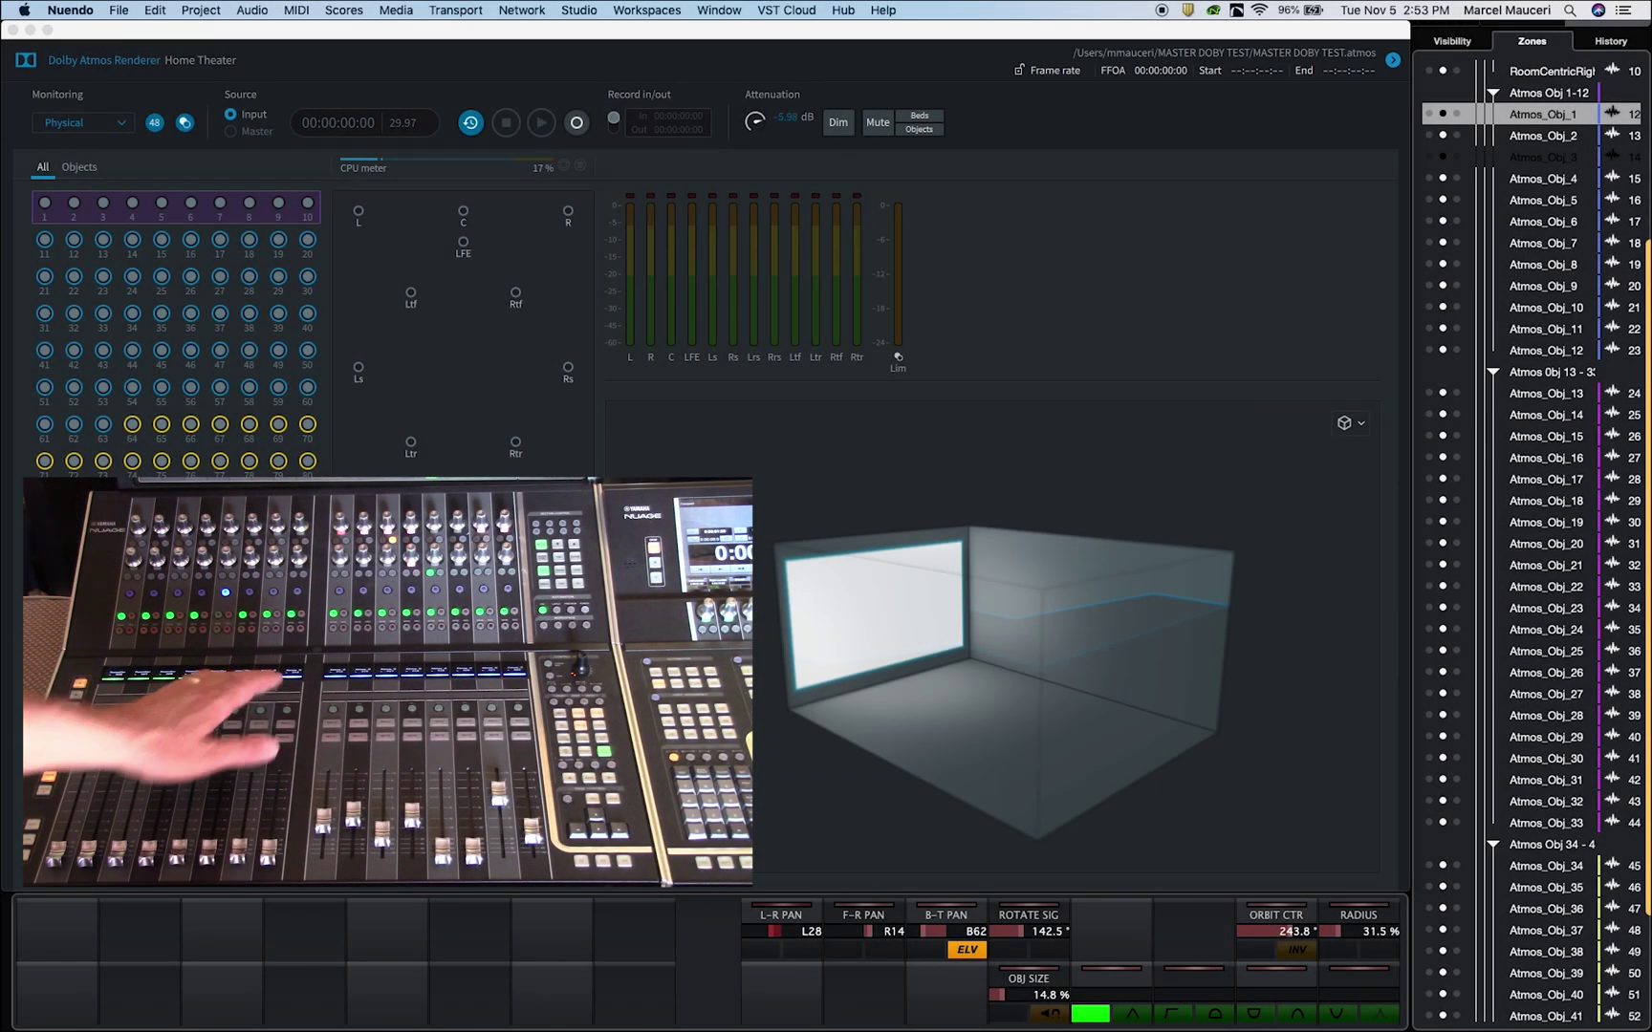
- Play and stop Nuendo so the renderer chases, shows object 11, and returns to 00:00:00:00
key("space")
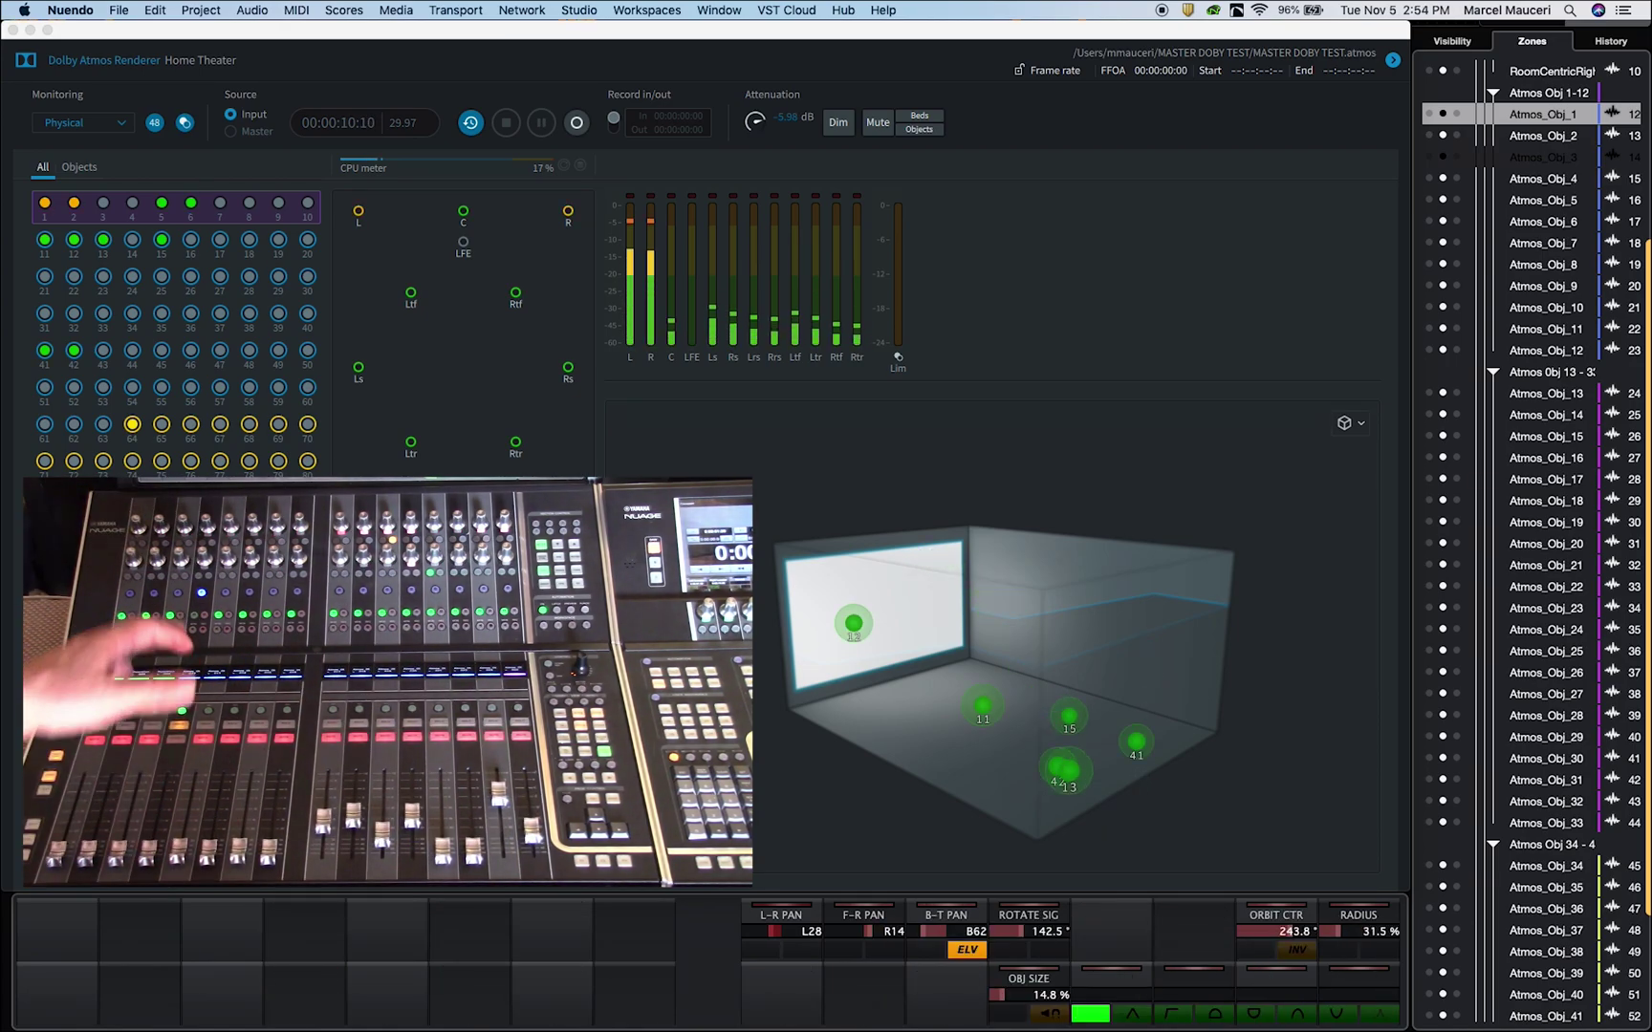
key("space")
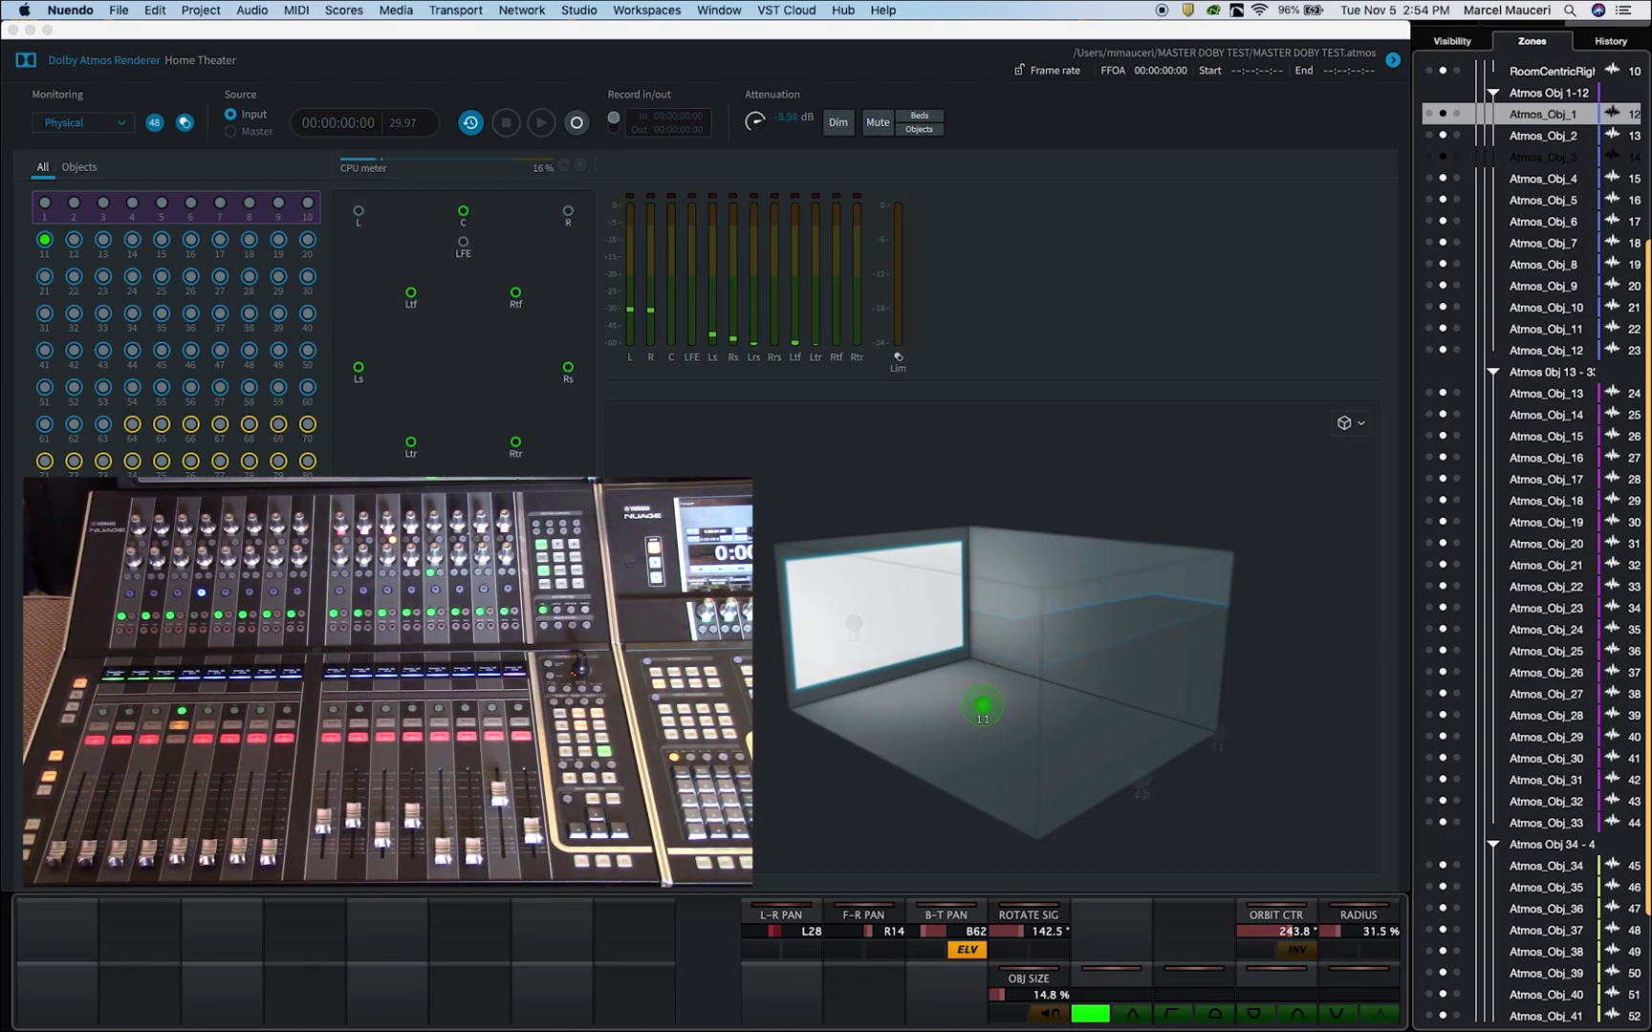